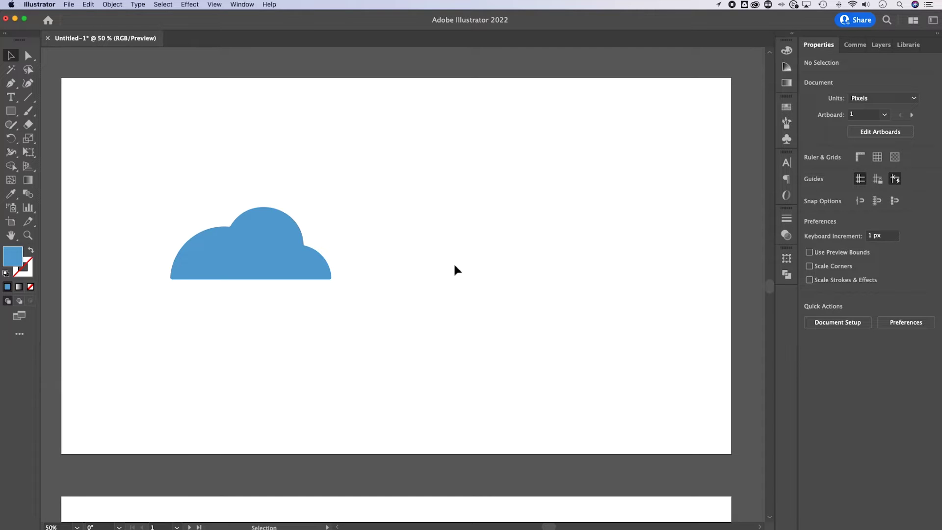
# - Move the blue cloud slightly up and to the left
pyautogui.click(881, 45)
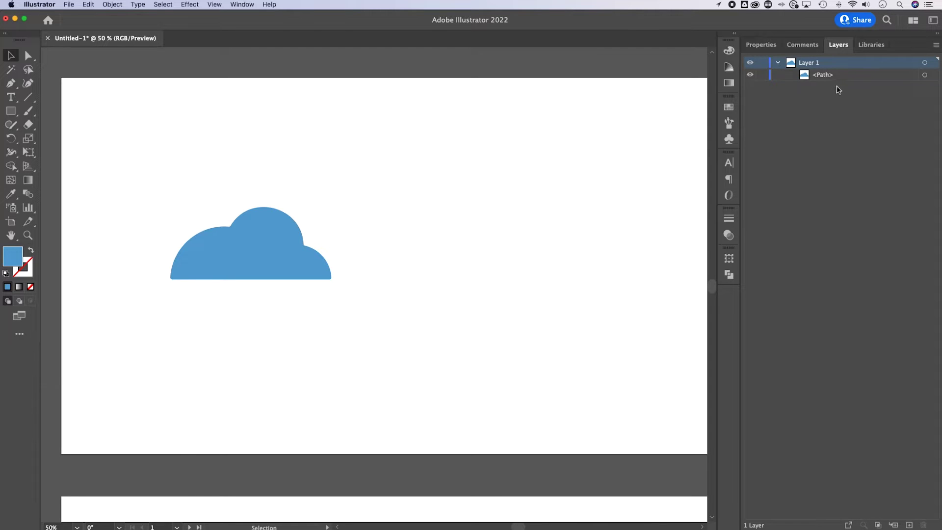
pyautogui.click(761, 44)
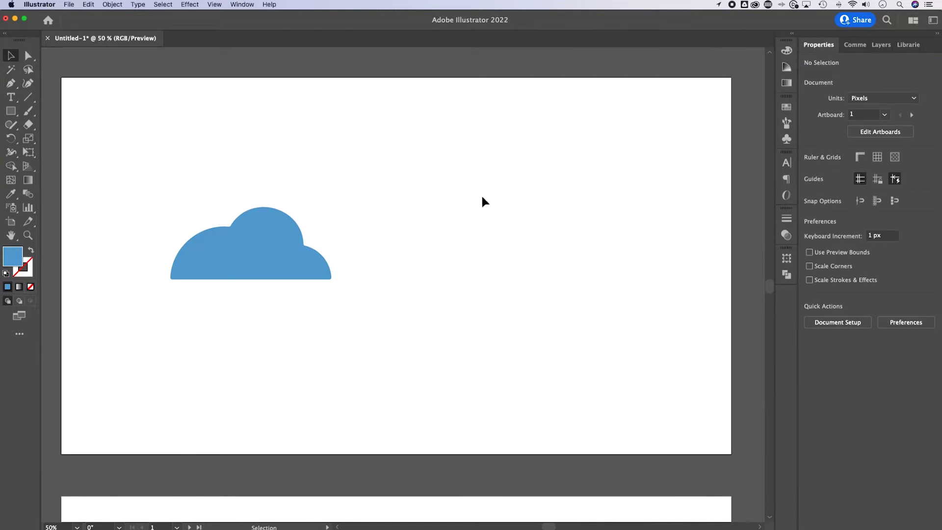
pyautogui.click(281, 256)
pyautogui.moveTo(269, 250)
pyautogui.mouseDown()
pyautogui.moveTo(243, 240)
pyautogui.moveTo(272, 234)
pyautogui.mouseUp()
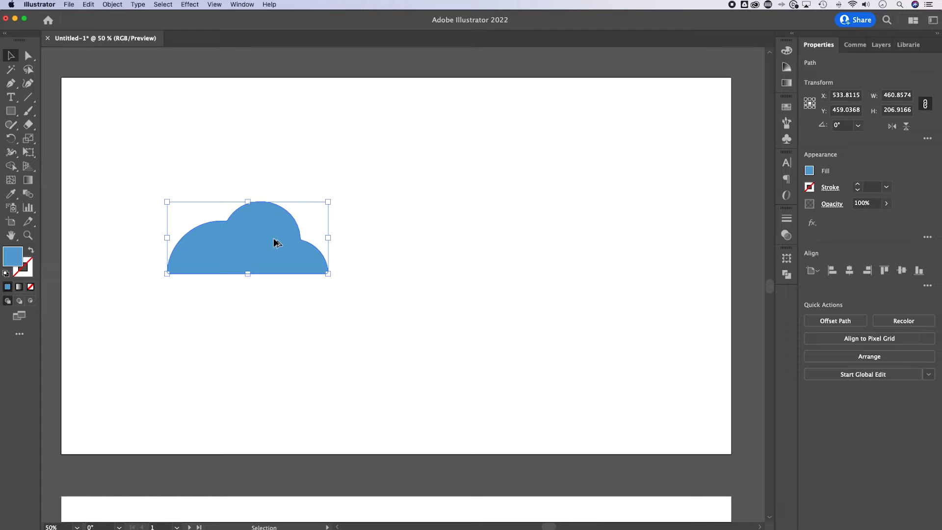
# - Alt-drag several copies of the cloud across the artboard
pyautogui.moveTo(258, 245)
pyautogui.mouseDown()
pyautogui.moveTo(498, 195)
pyautogui.moveTo(508, 214)
pyautogui.mouseUp()
pyautogui.moveTo(247, 255)
pyautogui.mouseDown()
pyautogui.moveTo(249, 157)
pyautogui.moveTo(227, 256)
pyautogui.mouseUp()
pyautogui.moveTo(521, 207)
pyautogui.mouseDown()
pyautogui.moveTo(479, 219)
pyautogui.moveTo(498, 197)
pyautogui.moveTo(500, 314)
pyautogui.mouseUp()
pyautogui.moveTo(535, 102)
pyautogui.mouseDown()
pyautogui.moveTo(439, 170)
pyautogui.moveTo(230, 251)
pyautogui.mouseUp()
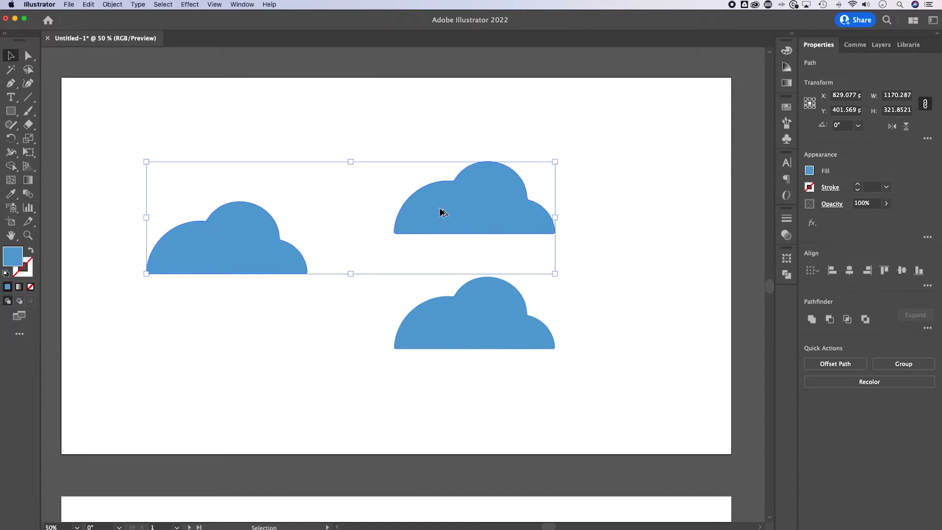
pyautogui.moveTo(443, 205)
pyautogui.mouseDown()
pyautogui.moveTo(432, 374)
pyautogui.moveTo(469, 396)
pyautogui.mouseUp()
# - Undo the copies so only one cloud remains
pyautogui.press('a')
pyautogui.press('super+z')
pyautogui.press('super+z')
pyautogui.press('super+z')
pyautogui.press('super+z')
pyautogui.press('v')
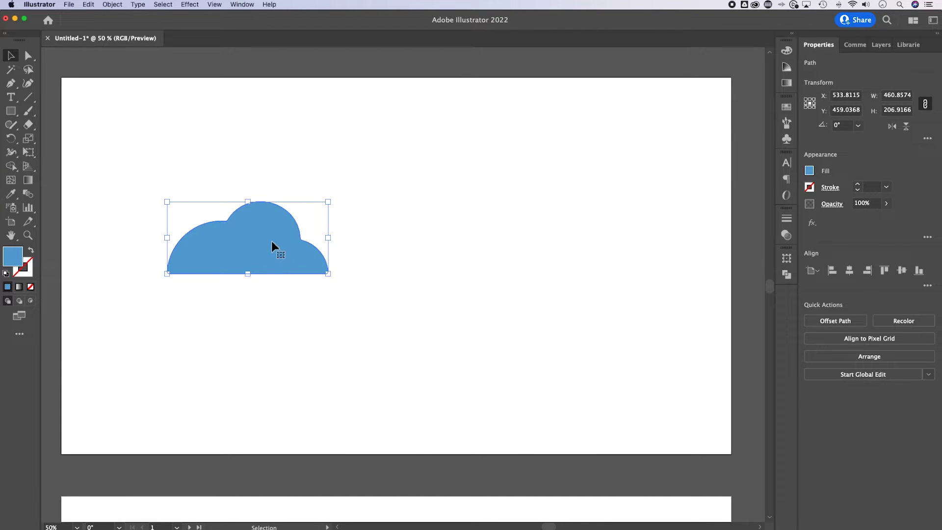
pyautogui.moveTo(255, 241)
pyautogui.mouseDown()
pyautogui.moveTo(454, 210)
pyautogui.moveTo(444, 243)
pyautogui.moveTo(437, 229)
pyautogui.moveTo(427, 244)
pyautogui.moveTo(441, 243)
pyautogui.mouseUp()
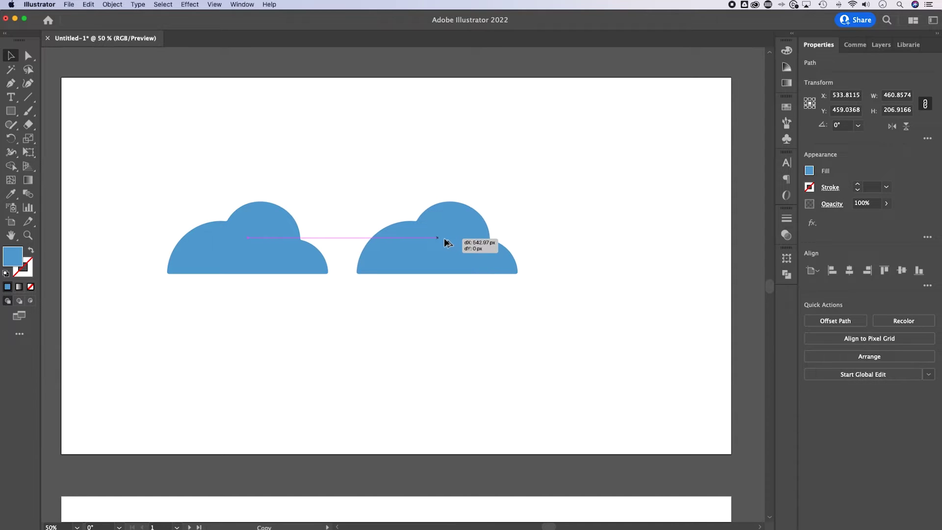
pyautogui.moveTo(441, 243)
pyautogui.mouseDown()
pyautogui.moveTo(410, 245)
pyautogui.moveTo(576, 249)
pyautogui.moveTo(438, 262)
pyautogui.moveTo(429, 267)
pyautogui.moveTo(538, 263)
pyautogui.moveTo(434, 287)
pyautogui.moveTo(538, 269)
pyautogui.moveTo(446, 273)
pyautogui.moveTo(570, 265)
pyautogui.moveTo(329, 270)
pyautogui.moveTo(269, 202)
pyautogui.moveTo(259, 101)
pyautogui.moveTo(265, 205)
pyautogui.moveTo(260, 152)
pyautogui.moveTo(319, 190)
pyautogui.moveTo(389, 157)
pyautogui.moveTo(369, 187)
pyautogui.moveTo(315, 218)
pyautogui.moveTo(370, 166)
pyautogui.moveTo(396, 176)
pyautogui.moveTo(248, 126)
pyautogui.moveTo(397, 151)
pyautogui.moveTo(463, 208)
pyautogui.moveTo(471, 236)
pyautogui.moveTo(414, 148)
pyautogui.moveTo(216, 141)
pyautogui.moveTo(412, 149)
pyautogui.moveTo(446, 239)
pyautogui.moveTo(301, 134)
pyautogui.moveTo(359, 141)
pyautogui.moveTo(304, 118)
pyautogui.moveTo(98, 239)
pyautogui.moveTo(223, 379)
pyautogui.moveTo(452, 237)
pyautogui.moveTo(505, 231)
pyautogui.moveTo(400, 242)
pyautogui.moveTo(493, 243)
pyautogui.mouseUp()
pyautogui.click(441, 181)
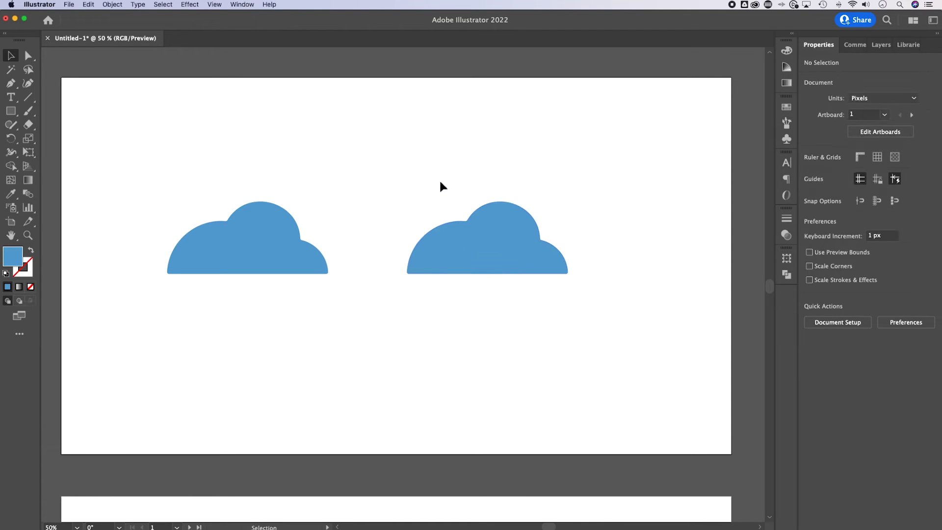
pyautogui.click(521, 255)
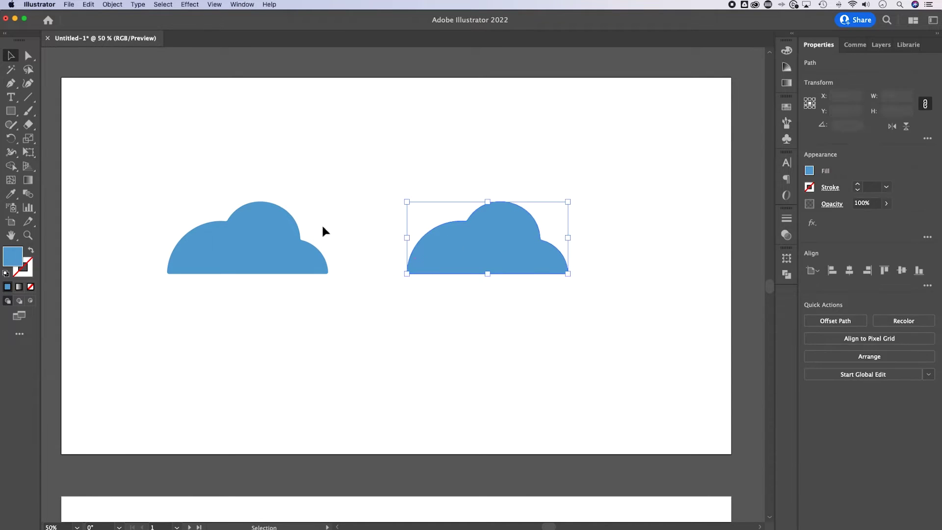
# - Delete the leftover cloud copy and nudge the original slightly right
pyautogui.press('Delete')
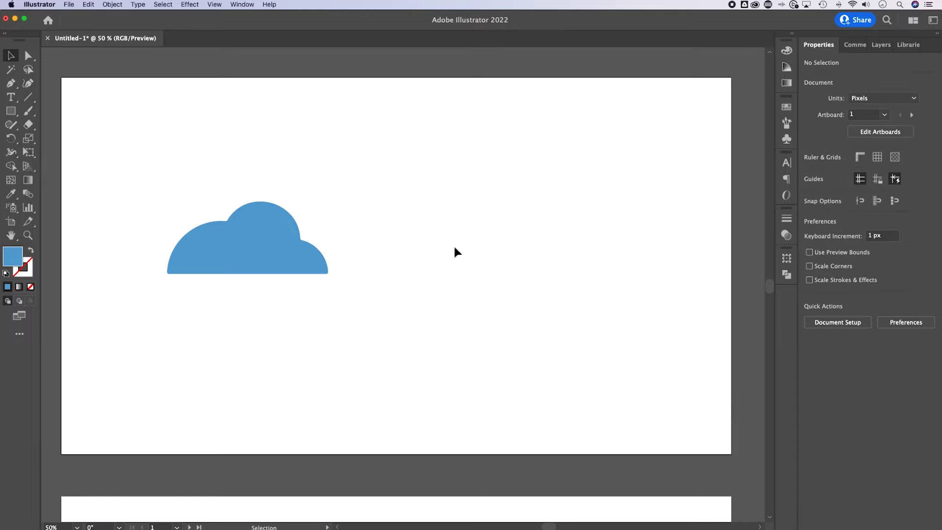
pyautogui.click(237, 263)
pyautogui.moveTo(249, 238); pyautogui.dragTo(260, 242)
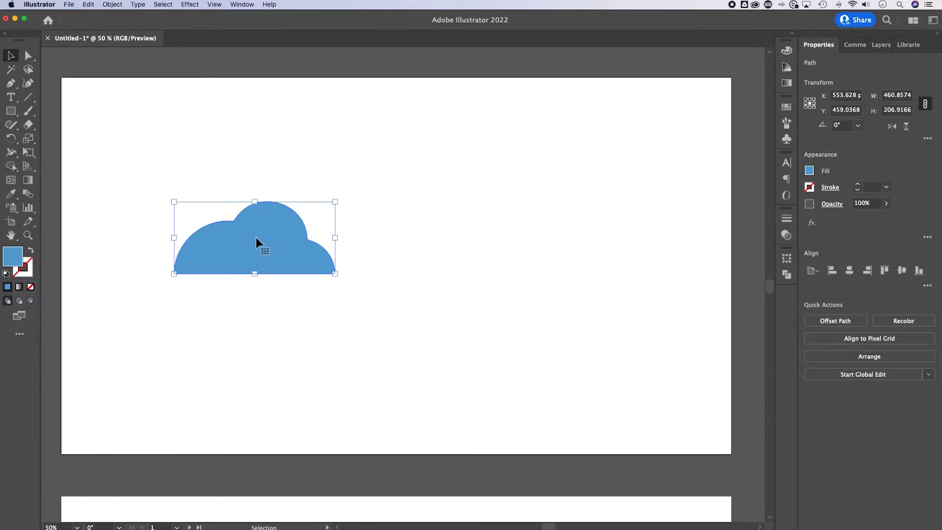
# - Copy the cloud via Edit > Copy and paste a copy beside the original
pyautogui.click(113, 4)
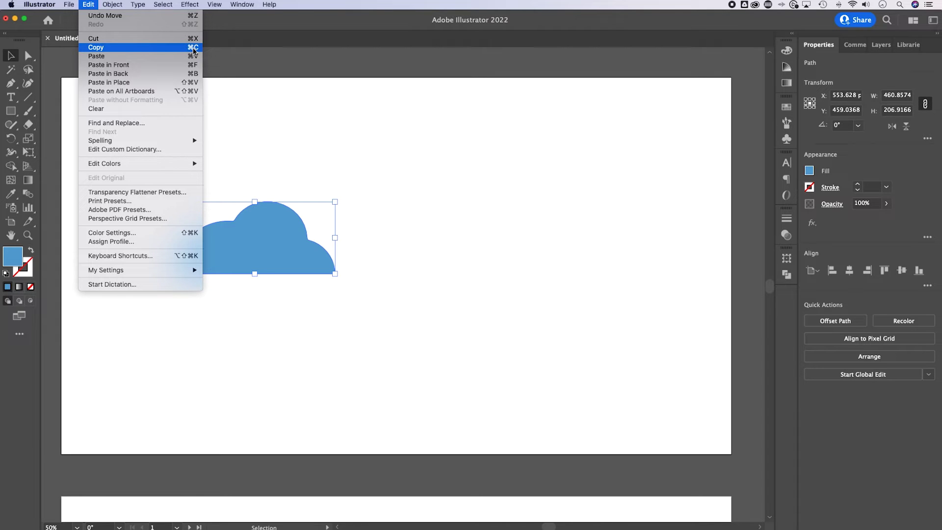
pyautogui.click(194, 48)
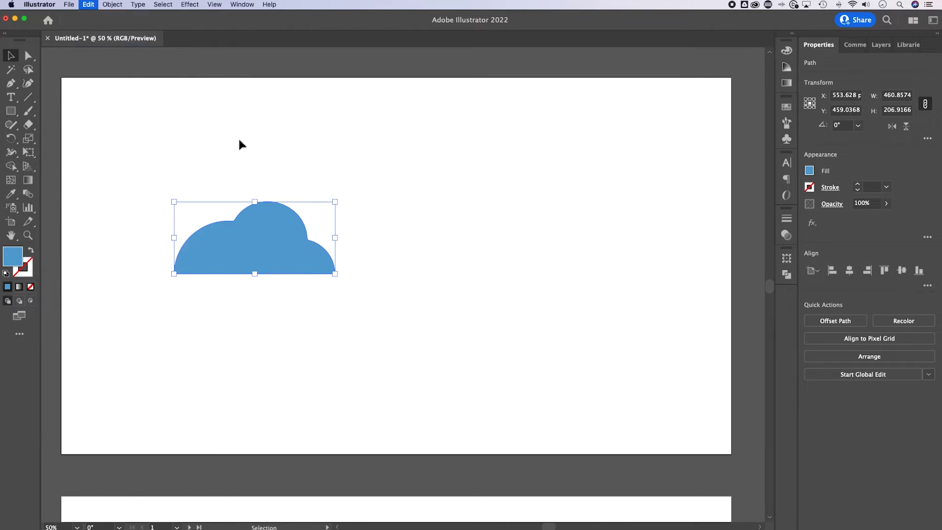
pyautogui.click(120, 6)
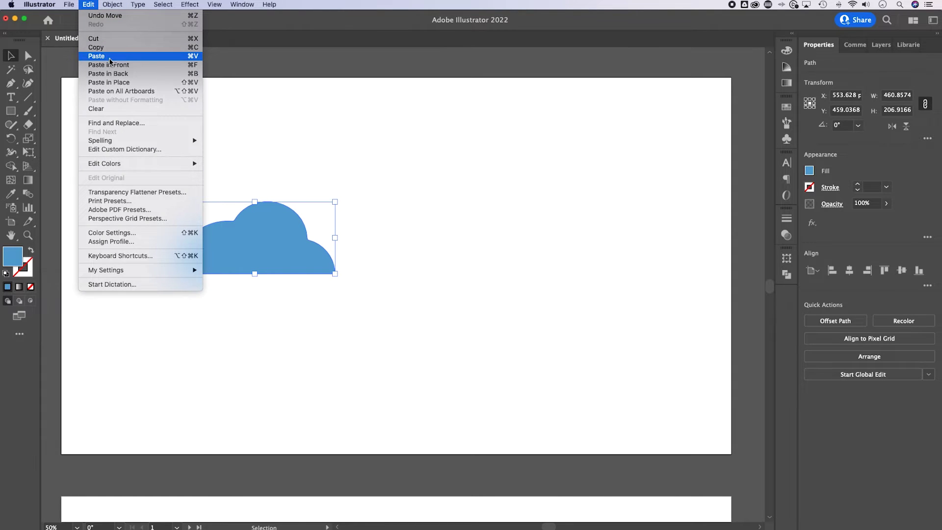
pyautogui.click(110, 57)
pyautogui.click(421, 367)
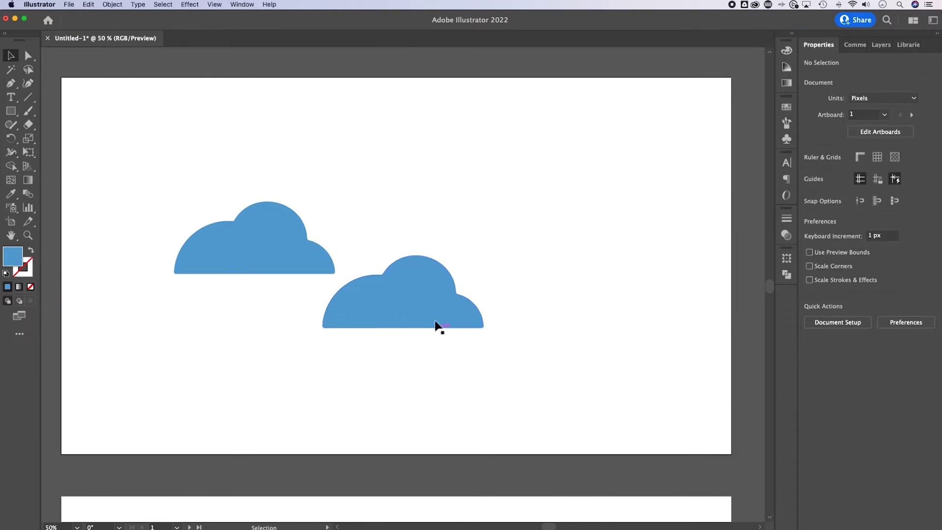
pyautogui.moveTo(436, 292); pyautogui.dragTo(464, 235)
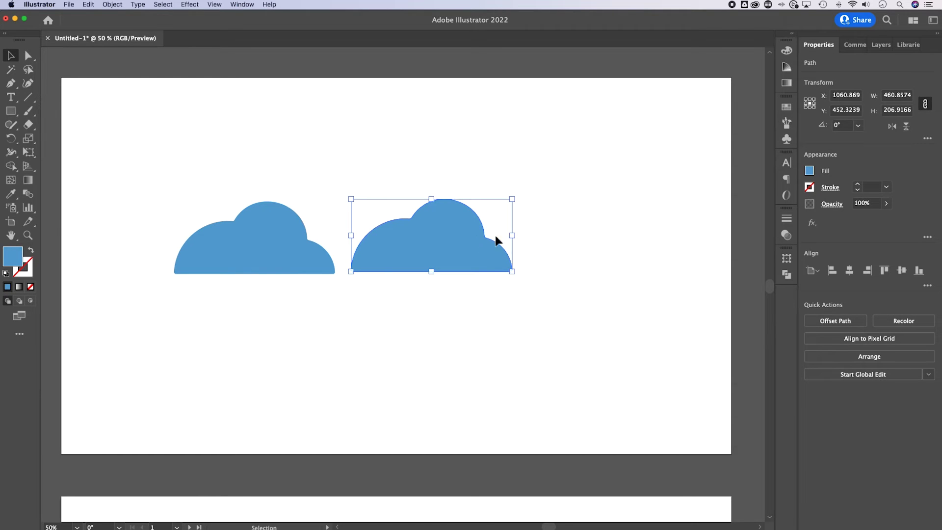
# - Paste a second copy below the right cloud, then delete both pasted clouds
pyautogui.click(276, 243)
pyautogui.press('a')
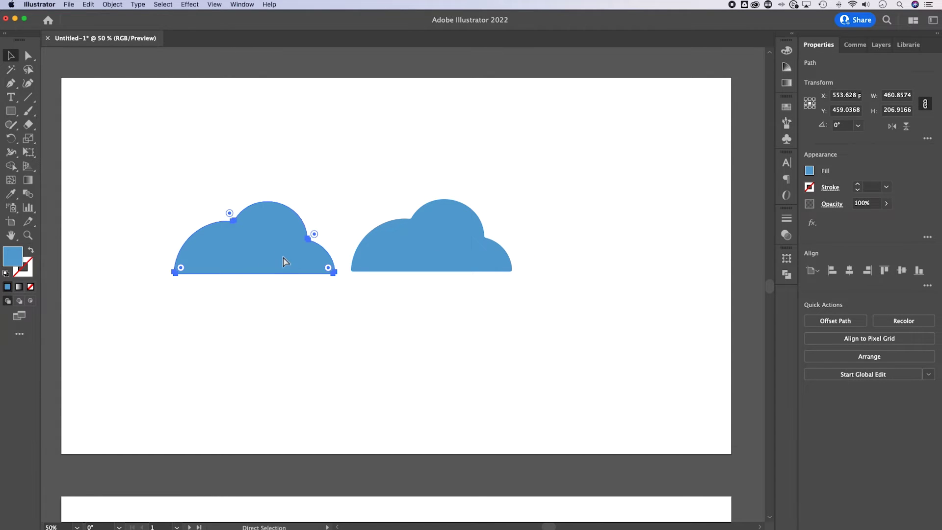
pyautogui.click(365, 324)
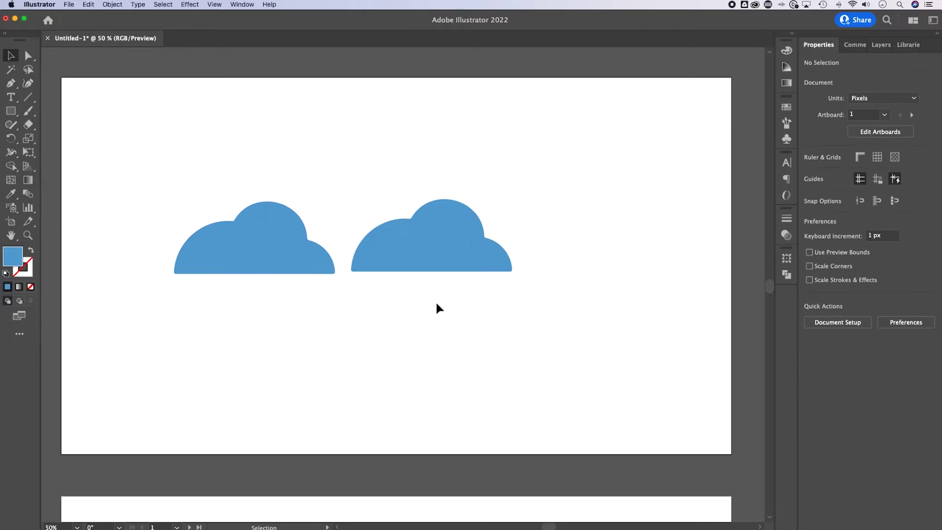
pyautogui.press('super+v')
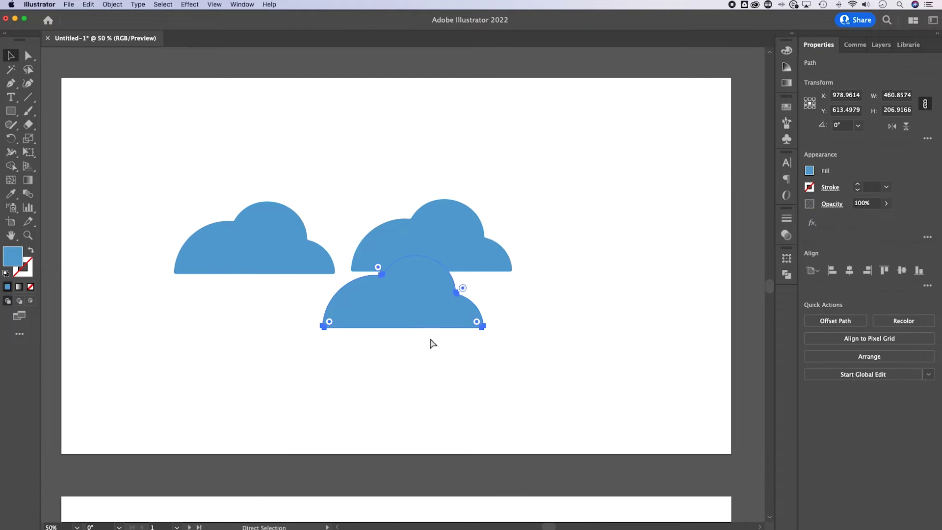
pyautogui.press('v')
pyautogui.moveTo(413, 294); pyautogui.dragTo(429, 331)
pyautogui.moveTo(537, 358); pyautogui.dragTo(422, 184)
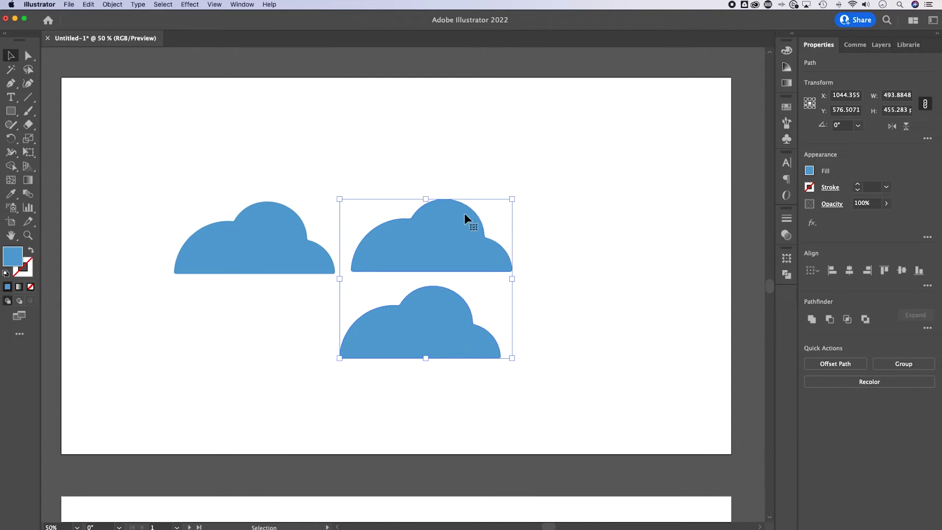
pyautogui.press('Delete')
pyautogui.click(290, 249)
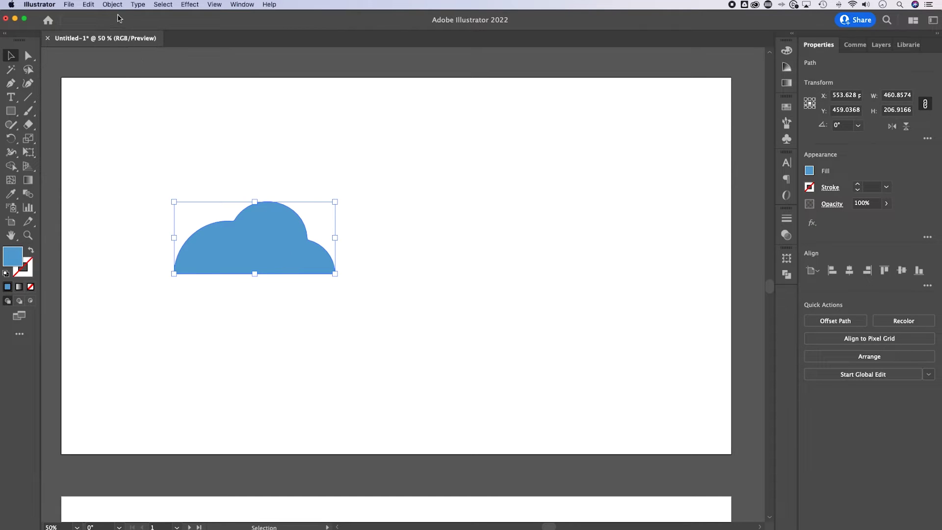
# - Zoom out and Alt-drag the second artboard right with the Artboard tool, creating a third artboard
pyautogui.click(88, 5)
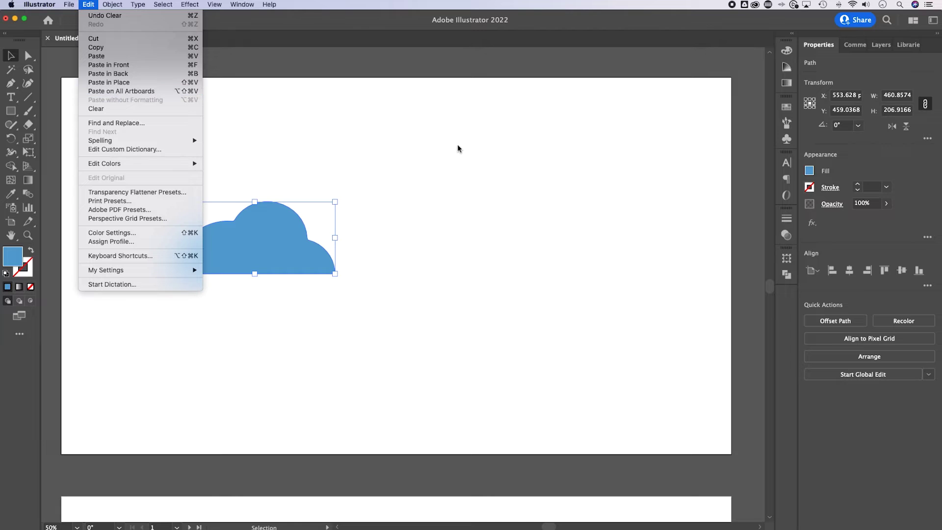
pyautogui.click(440, 146)
pyautogui.press('super+minus')
pyautogui.press('super+minus')
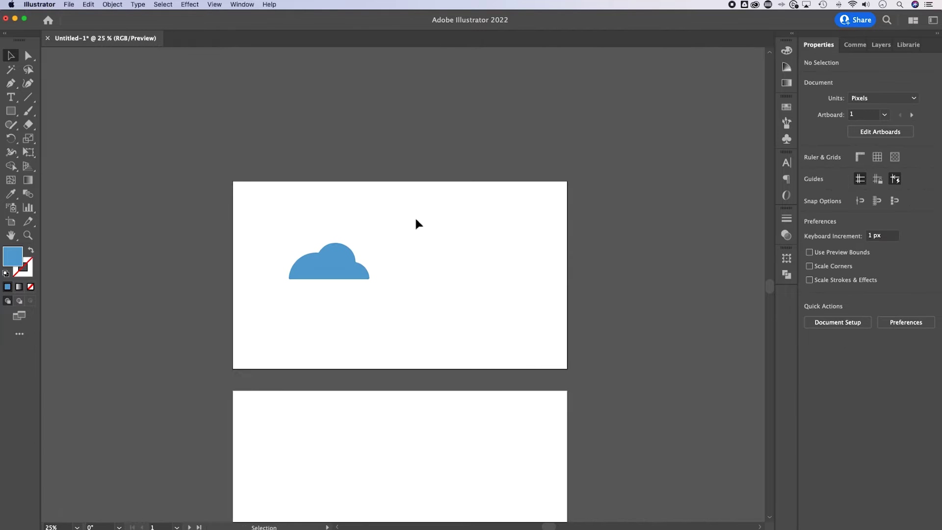
pyautogui.scroll(-3, 422, 231)
pyautogui.hscroll(2, 423, 231)
pyautogui.hscroll(1, 350, 132)
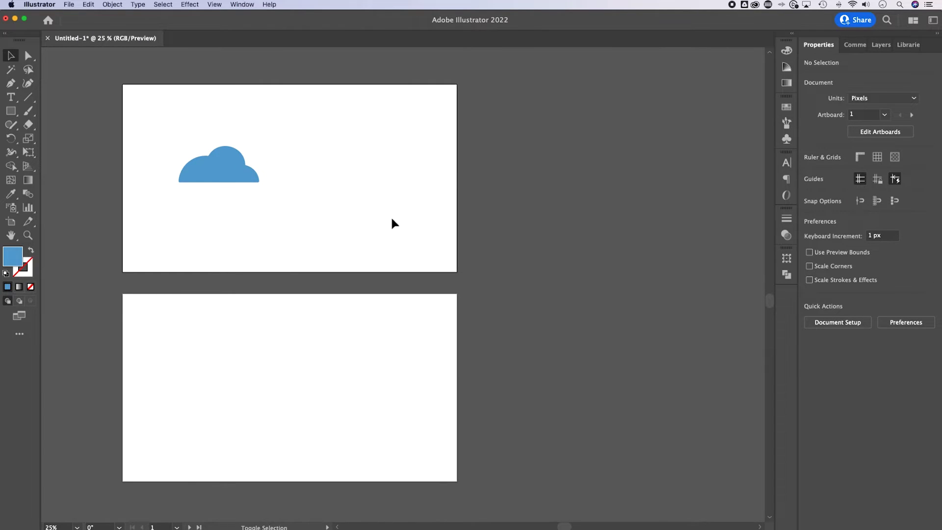
pyautogui.hotkey('shift', 'o')
pyautogui.moveTo(227, 328)
pyautogui.mouseDown()
pyautogui.moveTo(371, 312)
pyautogui.moveTo(583, 327)
pyautogui.mouseUp()
pyautogui.press('Escape')
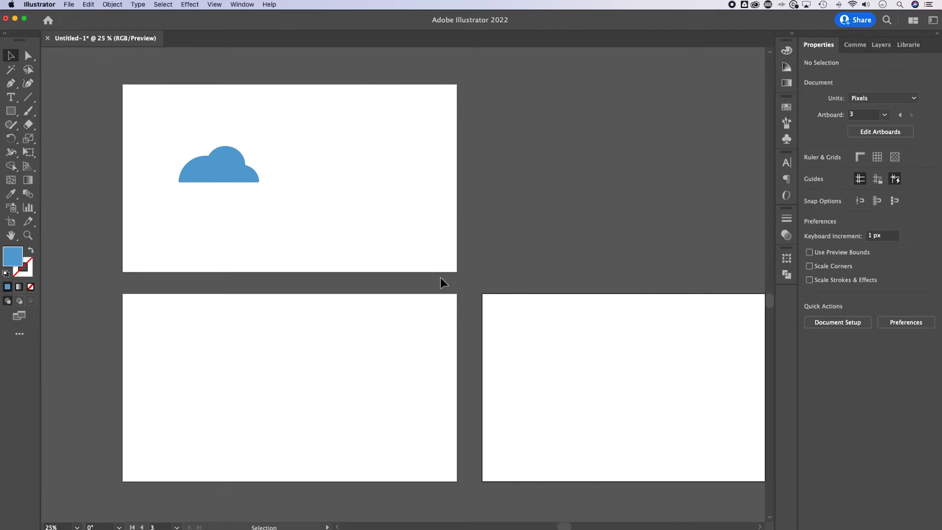
pyautogui.hscroll(2, 399, 248)
# - Nudge the cloud on the first artboard slightly left and down
pyautogui.click(199, 169)
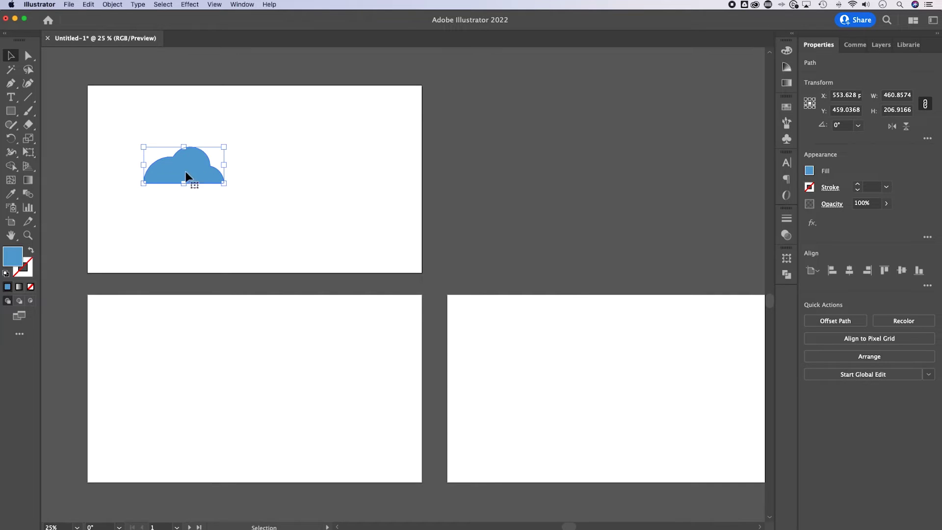
pyautogui.press('a')
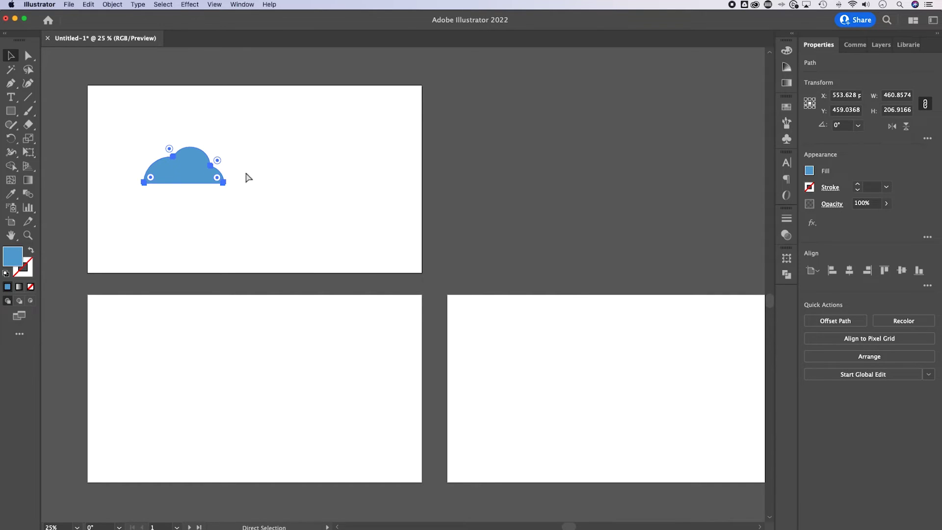
pyautogui.press('v')
pyautogui.moveTo(190, 172); pyautogui.dragTo(185, 175)
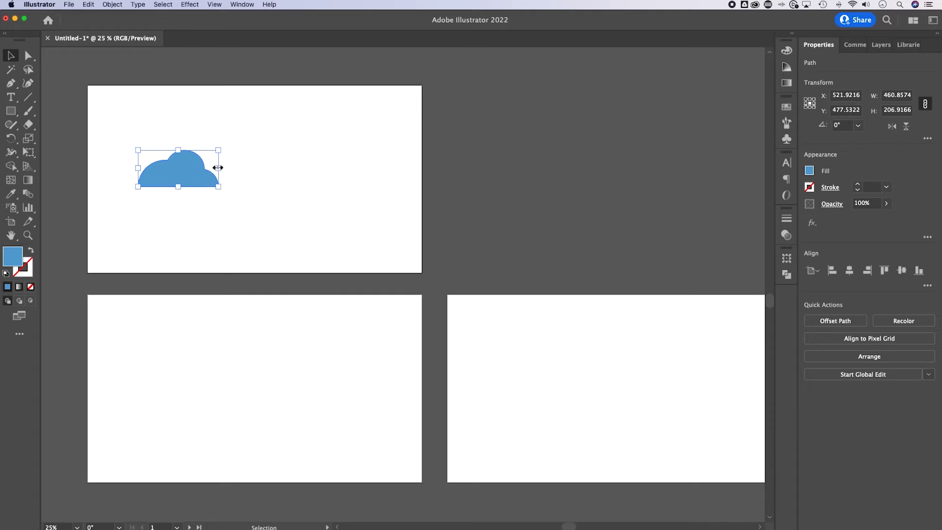
pyautogui.scroll(-2, 304, 299)
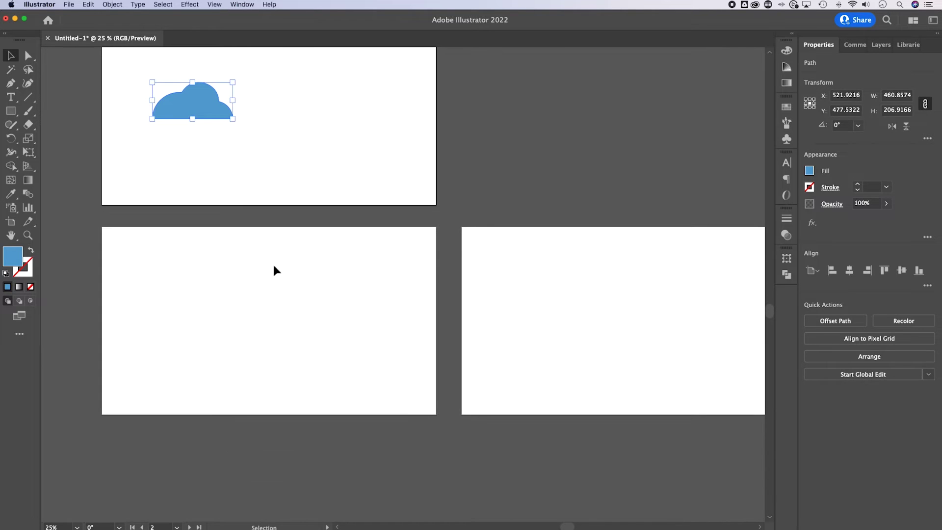
pyautogui.click(273, 263)
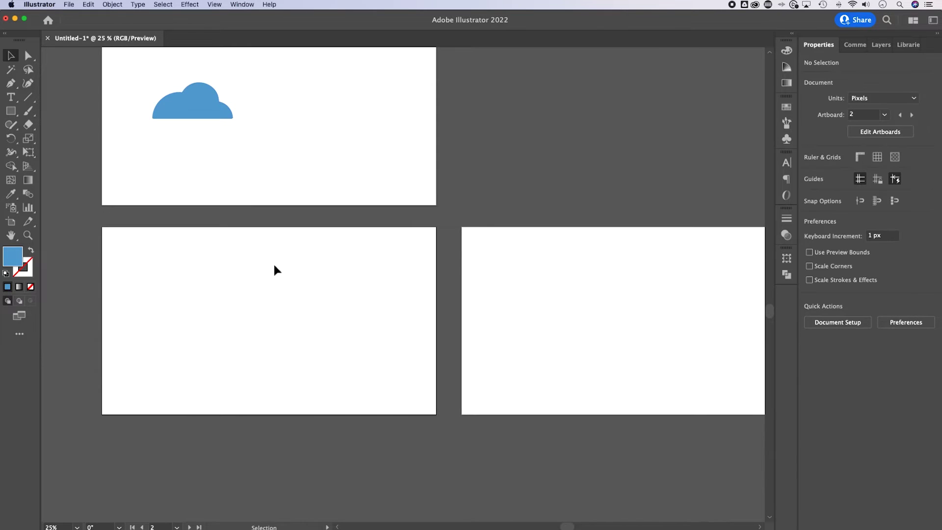
# - Cycle through the artboards, selecting the top cloud and activating the lower-left artboard
pyautogui.click(591, 254)
pyautogui.click(420, 250)
pyautogui.click(485, 248)
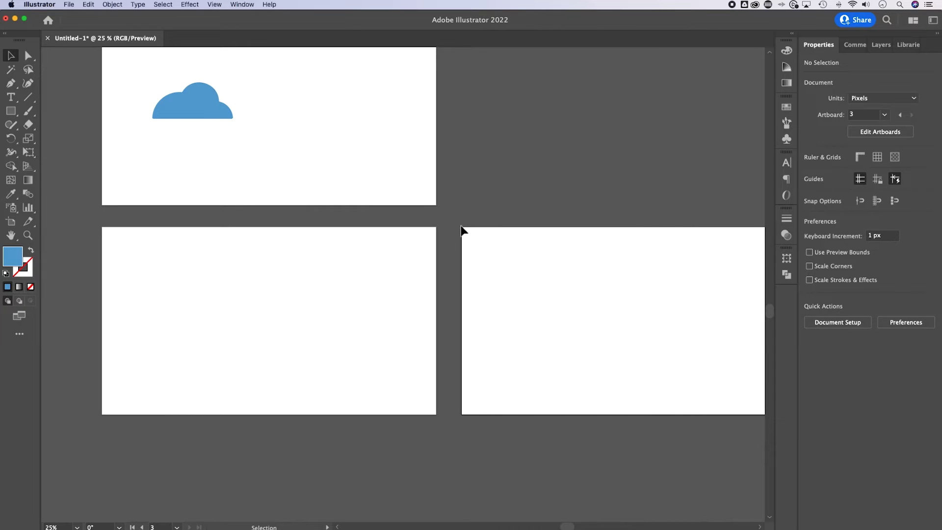
pyautogui.click(411, 275)
pyautogui.click(413, 160)
pyautogui.click(405, 270)
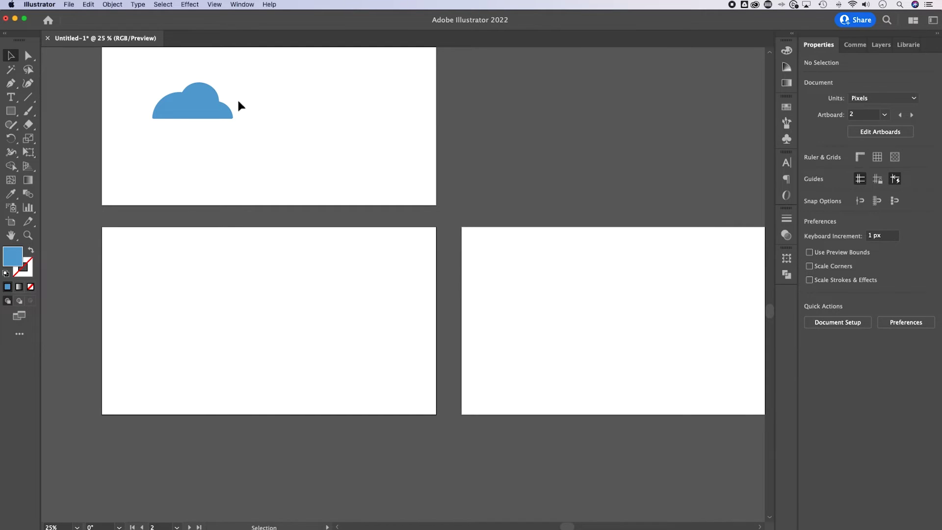
pyautogui.click(219, 109)
pyautogui.click(290, 320)
# - Paste the cloud in place onto the lower-left artboard with Edit > Paste in Place
pyautogui.click(89, 5)
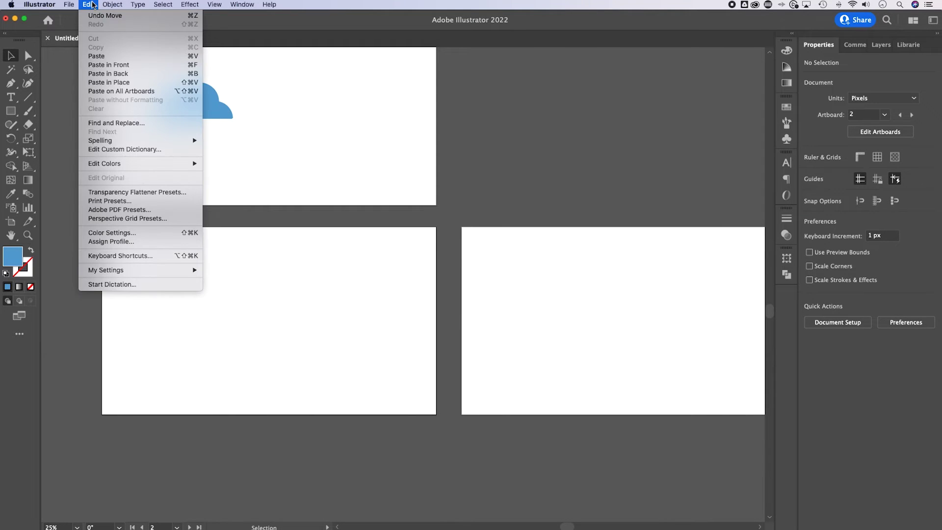
pyautogui.click(123, 83)
pyautogui.click(322, 321)
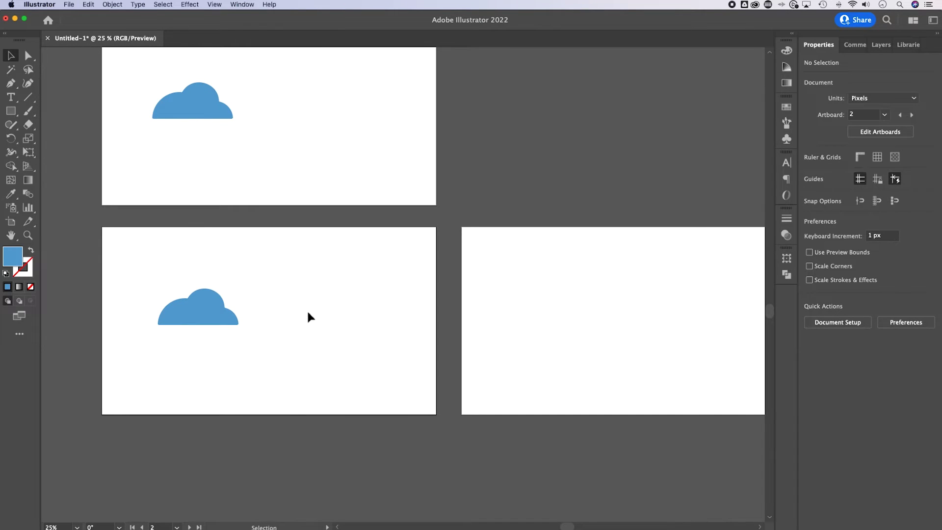
pyautogui.click(213, 310)
pyautogui.click(202, 119)
pyautogui.click(204, 306)
# - Paste the cloud in place on the lower-right artboard, then undo both pastes
pyautogui.click(662, 269)
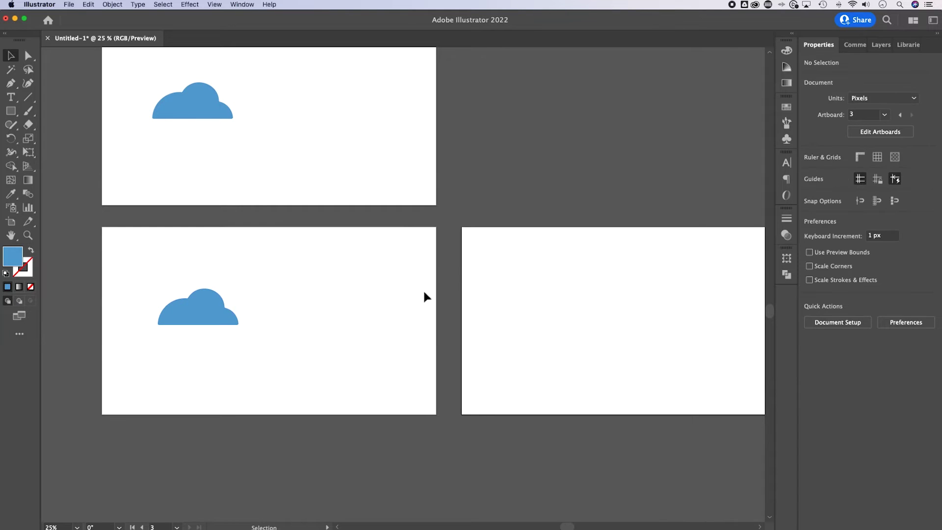
pyautogui.hotkey('ctrl', 'shift', 'v')
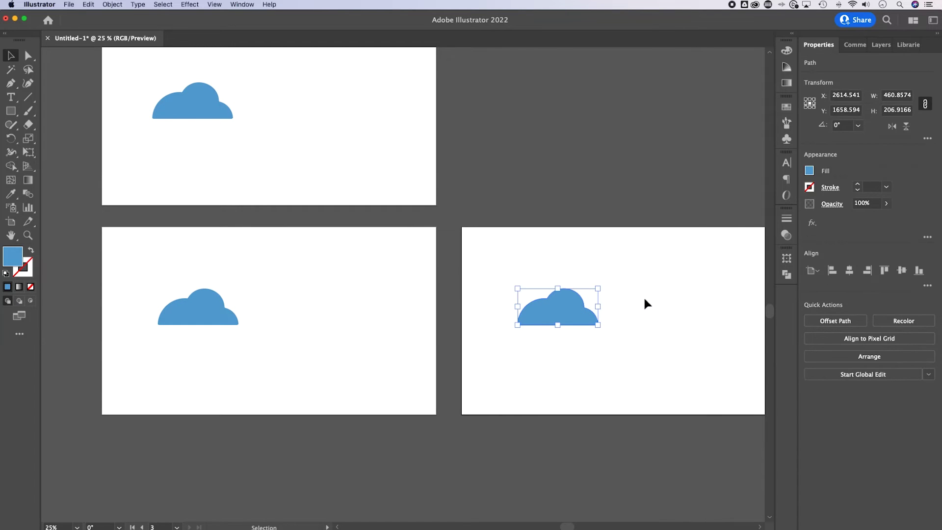
pyautogui.click(645, 299)
pyautogui.hotkey('ctrl', 'z')
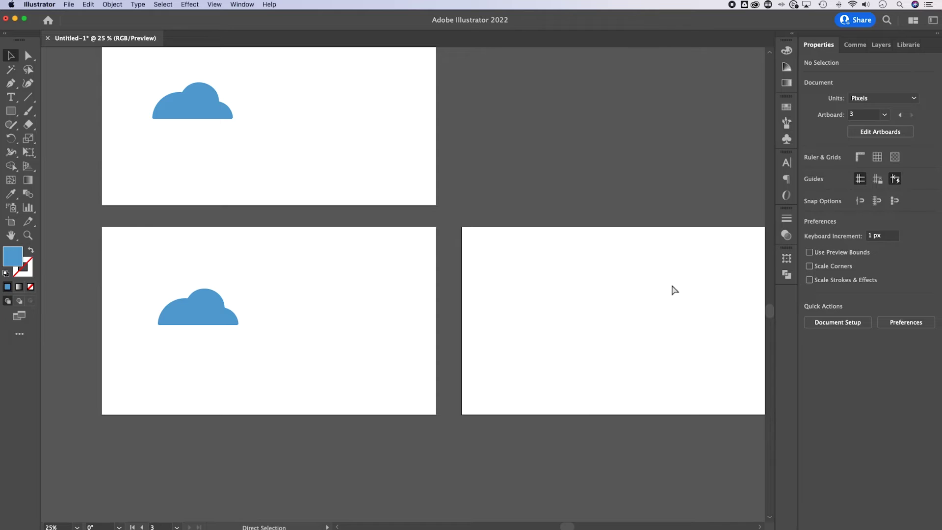
pyautogui.hotkey('ctrl', 'z')
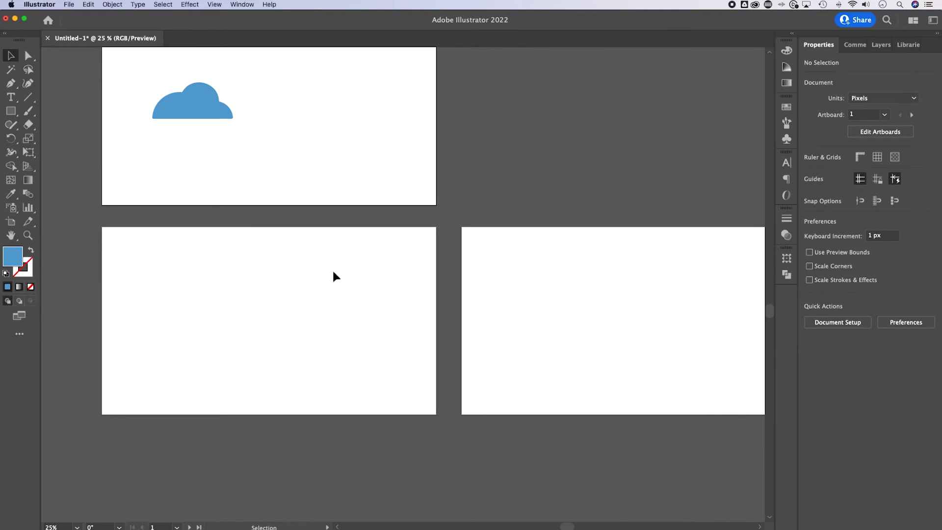
pyautogui.click(299, 268)
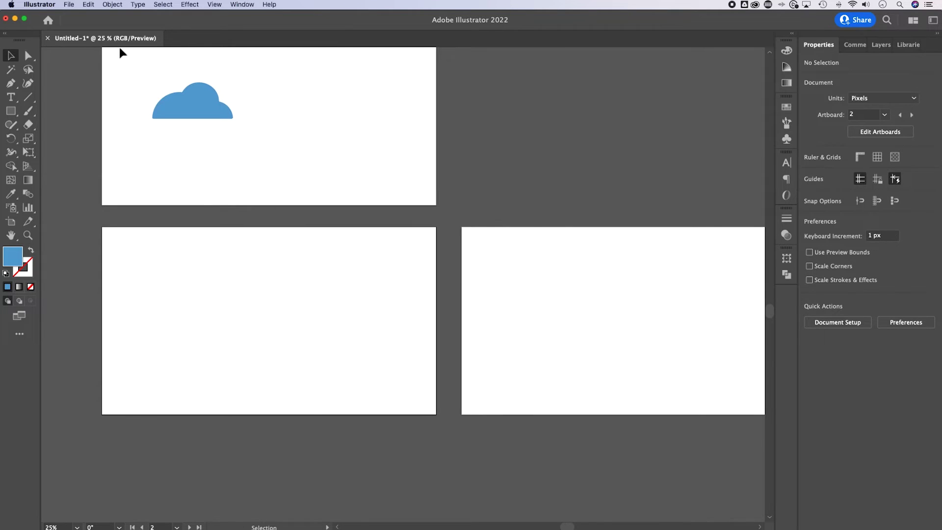
pyautogui.click(93, 4)
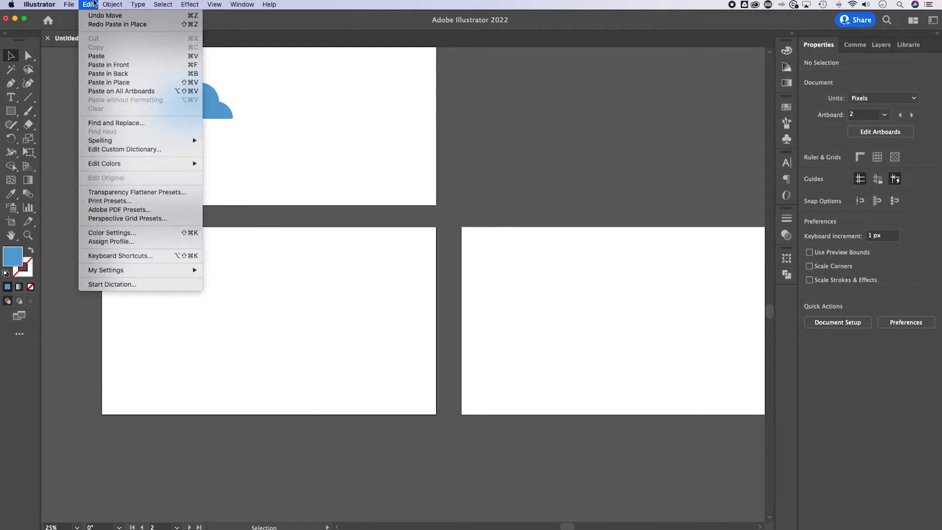
pyautogui.click(101, 92)
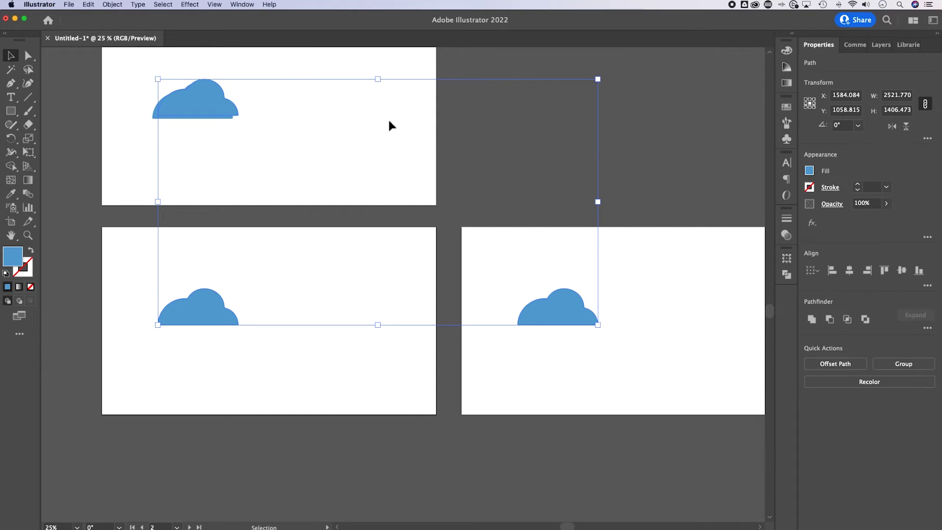
pyautogui.click(474, 150)
pyautogui.moveTo(163, 107); pyautogui.dragTo(246, 118)
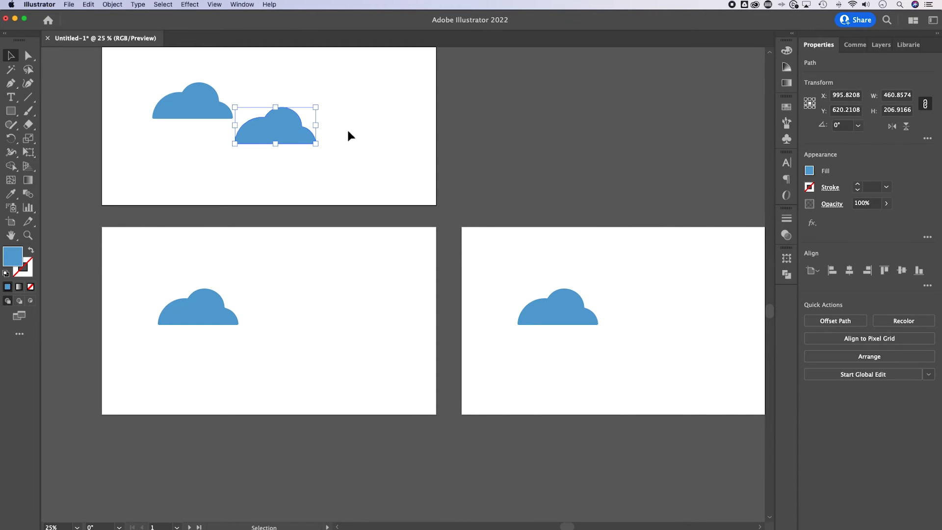
pyautogui.press('Delete')
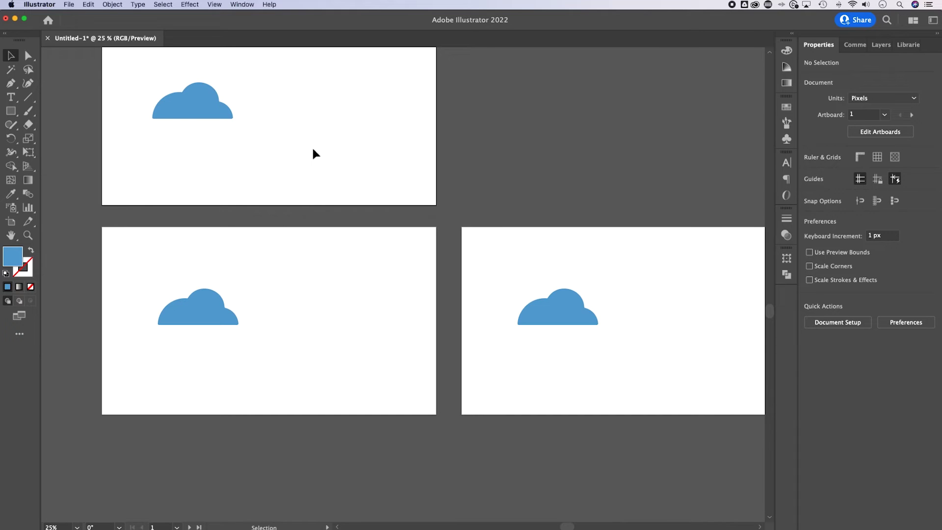
pyautogui.click(216, 112)
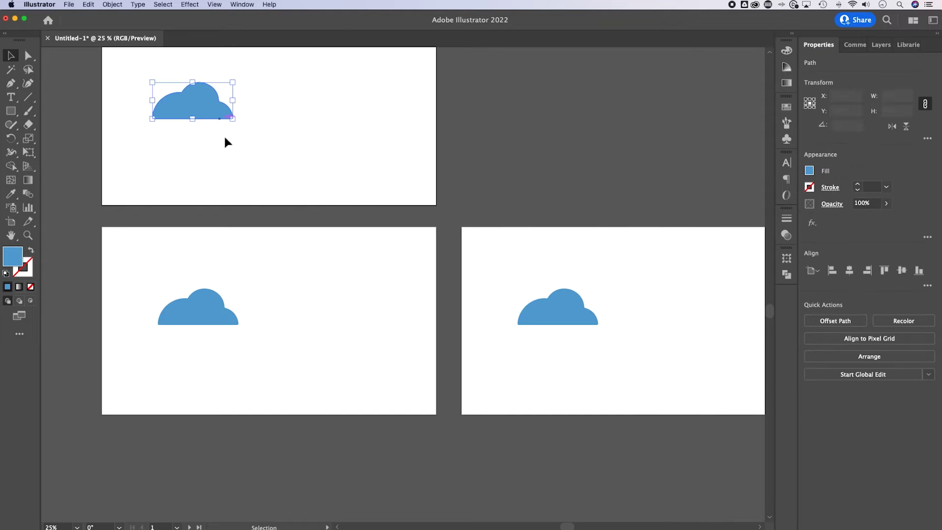
pyautogui.click(350, 164)
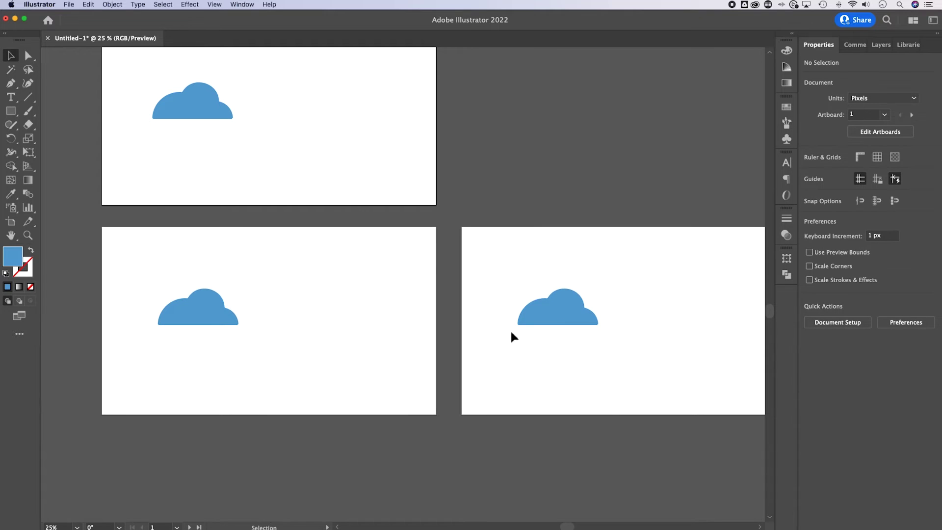
pyautogui.click(562, 323)
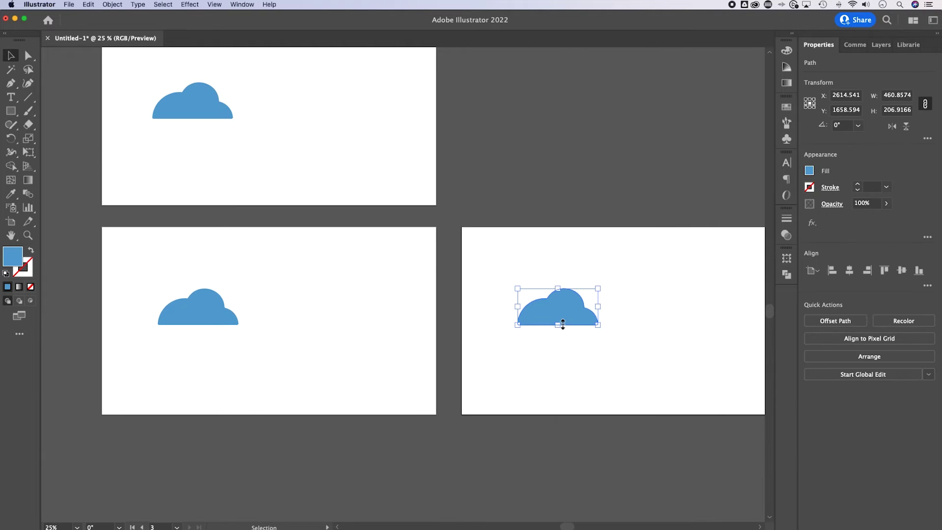
pyautogui.press('Delete')
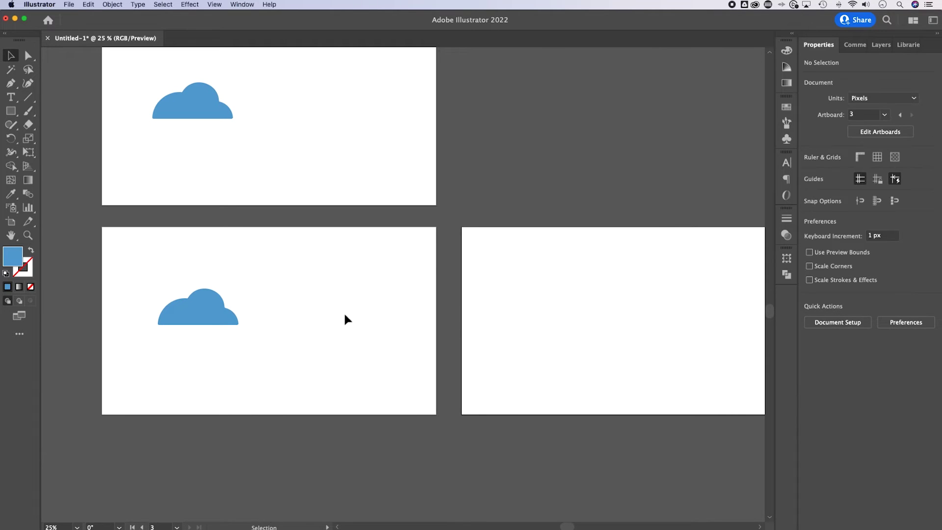
pyautogui.click(221, 310)
pyautogui.press('Delete')
pyautogui.press('space')
pyautogui.moveTo(330, 159); pyautogui.dragTo(325, 223)
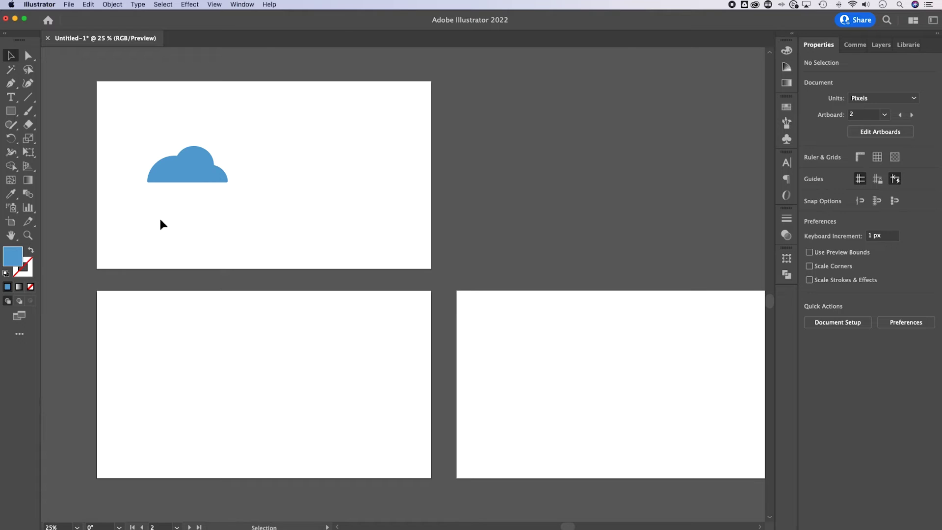
pyautogui.click(352, 234)
pyautogui.press('space')
pyautogui.moveTo(311, 232); pyautogui.dragTo(320, 229)
# - Drag the cloud further to the right on the artboard
pyautogui.click(88, 5)
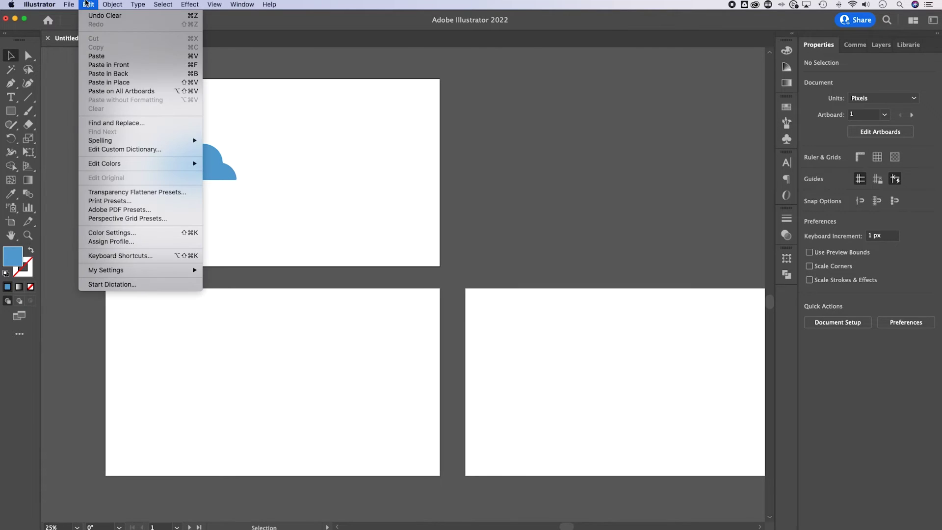
pyautogui.click(337, 121)
pyautogui.scroll(5, 326, 128)
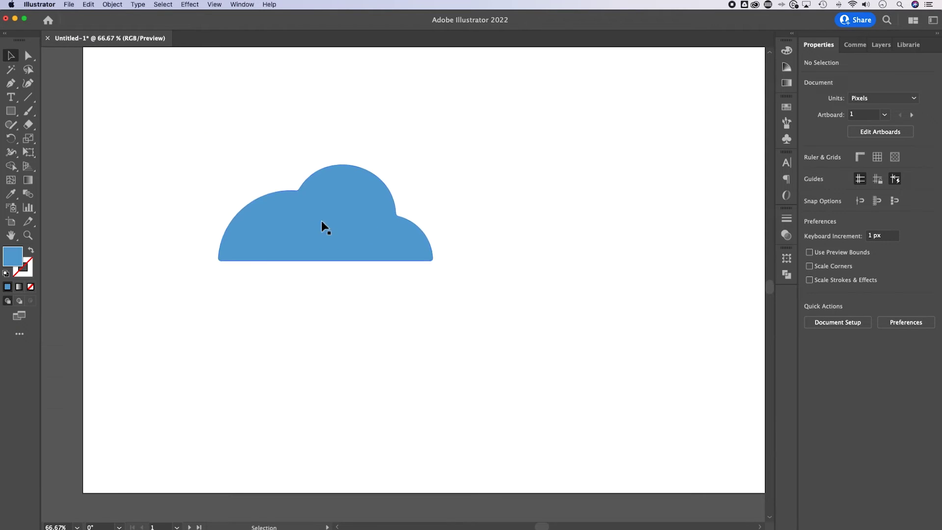
pyautogui.moveTo(322, 225); pyautogui.dragTo(379, 228)
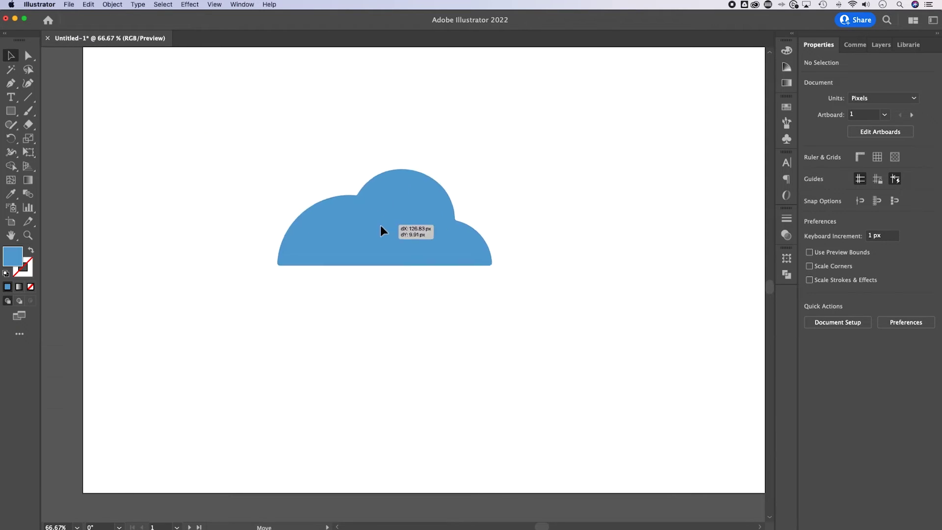
# - Use Edit > Paste in Back, then move the cloud up and right
pyautogui.click(88, 4)
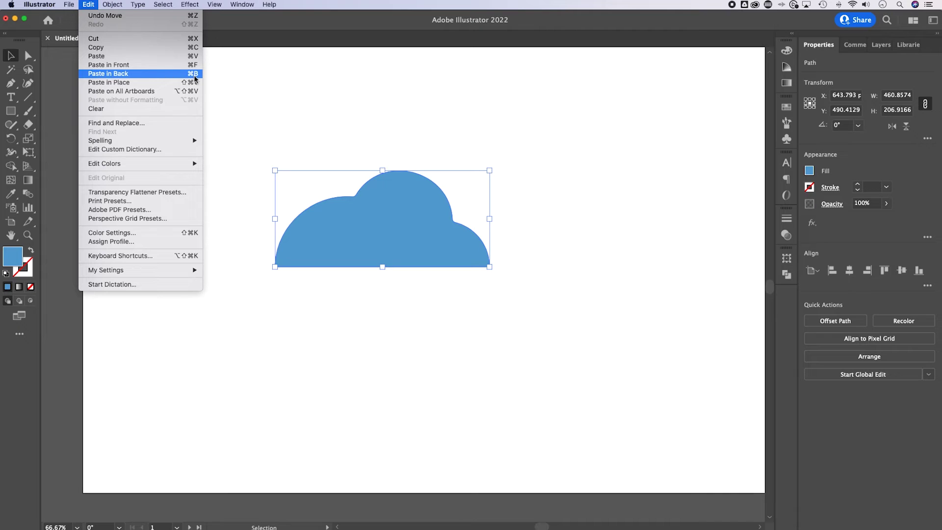
pyautogui.click(193, 75)
pyautogui.moveTo(422, 205)
pyautogui.mouseDown()
pyautogui.moveTo(445, 212)
pyautogui.moveTo(458, 190)
pyautogui.mouseUp()
pyautogui.press('a')
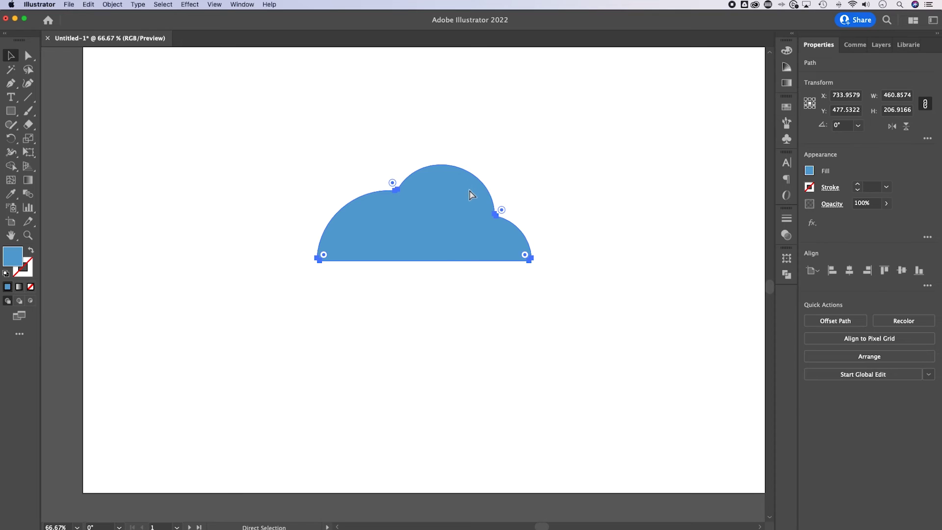
pyautogui.press('v')
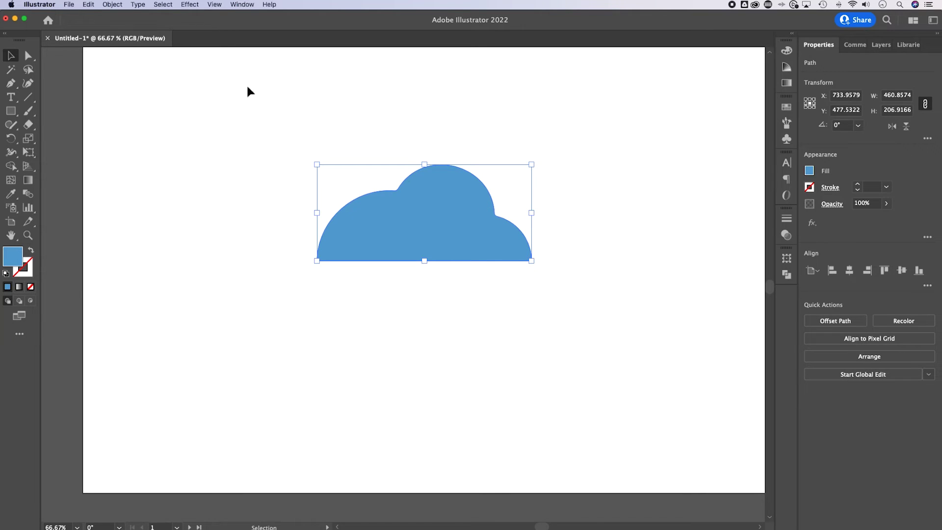
pyautogui.click(88, 4)
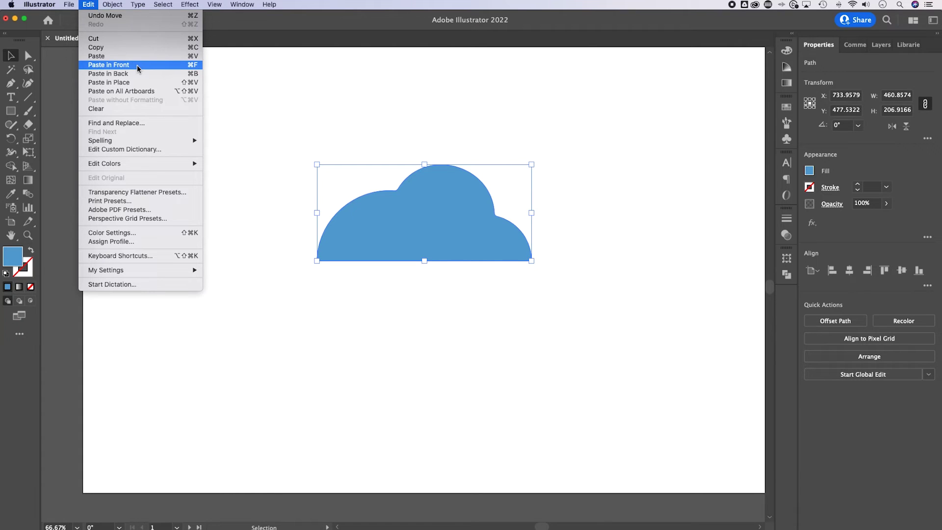
pyautogui.click(137, 66)
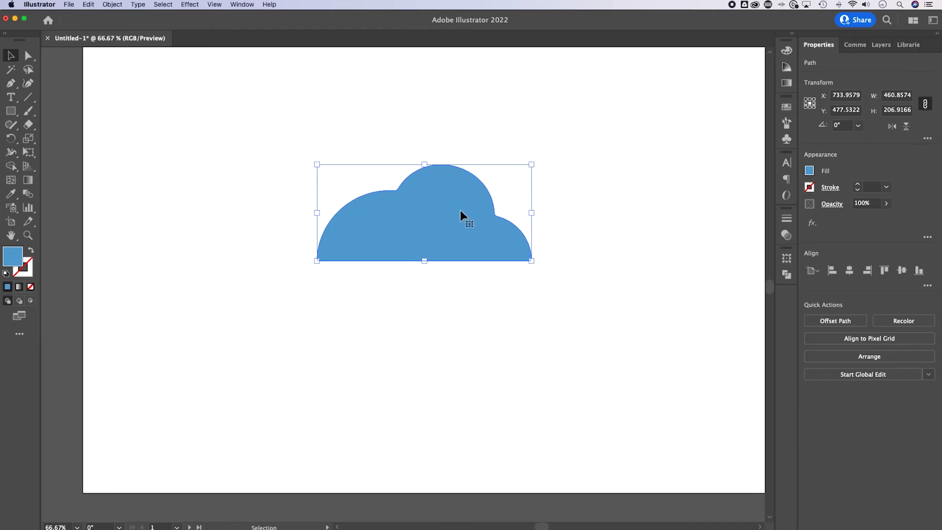
pyautogui.moveTo(449, 221); pyautogui.dragTo(579, 170)
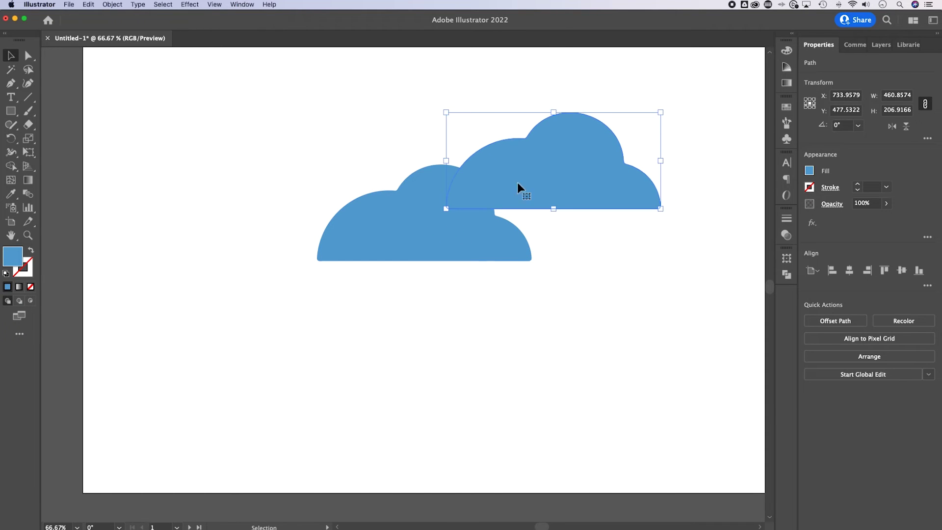
pyautogui.click(411, 205)
pyautogui.press('a')
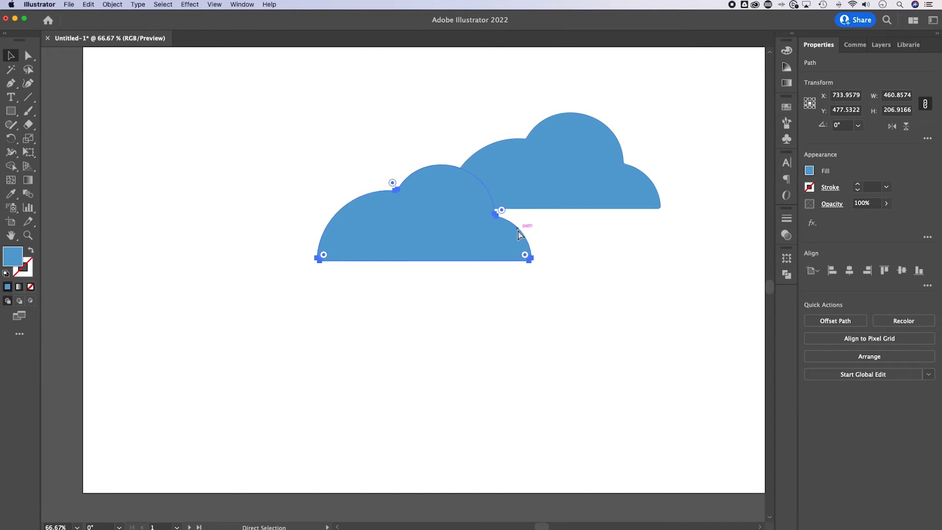
pyautogui.press('super+z')
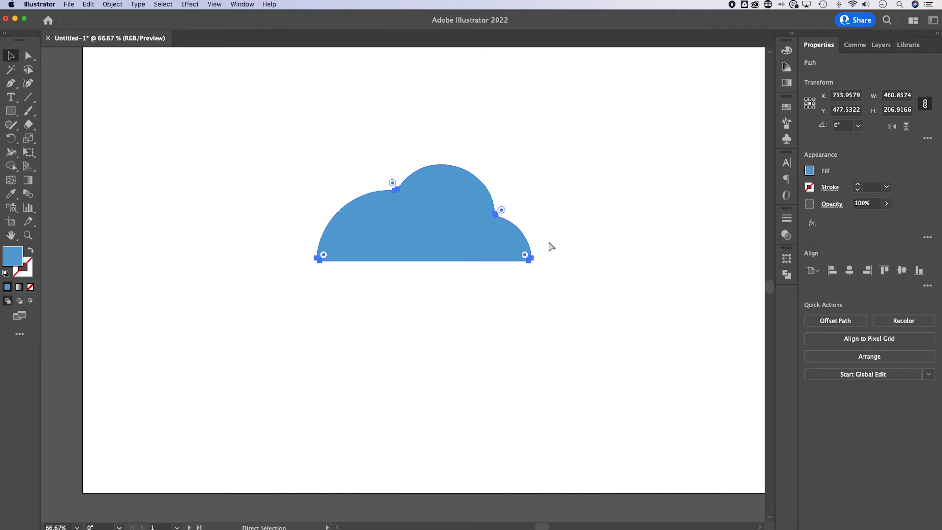
pyautogui.press('v')
pyautogui.press('super+shift+a')
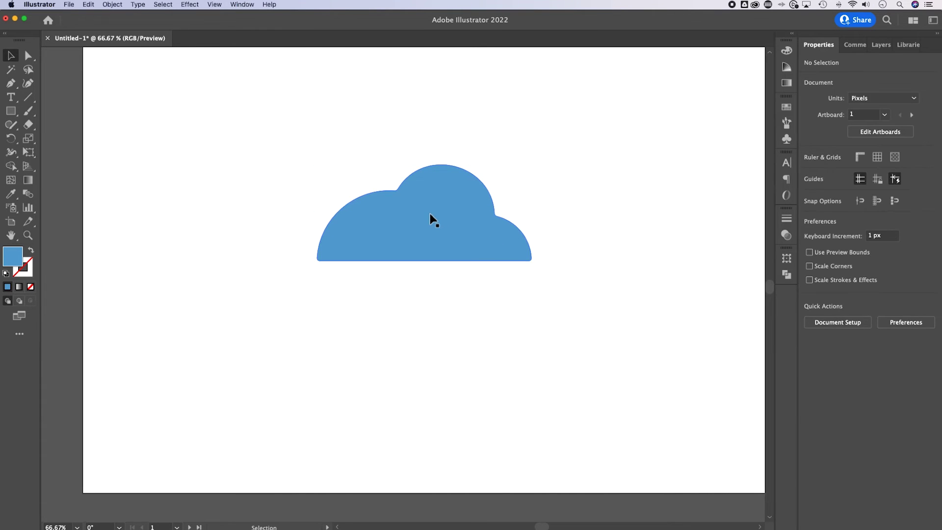
pyautogui.click(493, 214)
pyautogui.press('super+shift+a')
pyautogui.click(490, 222)
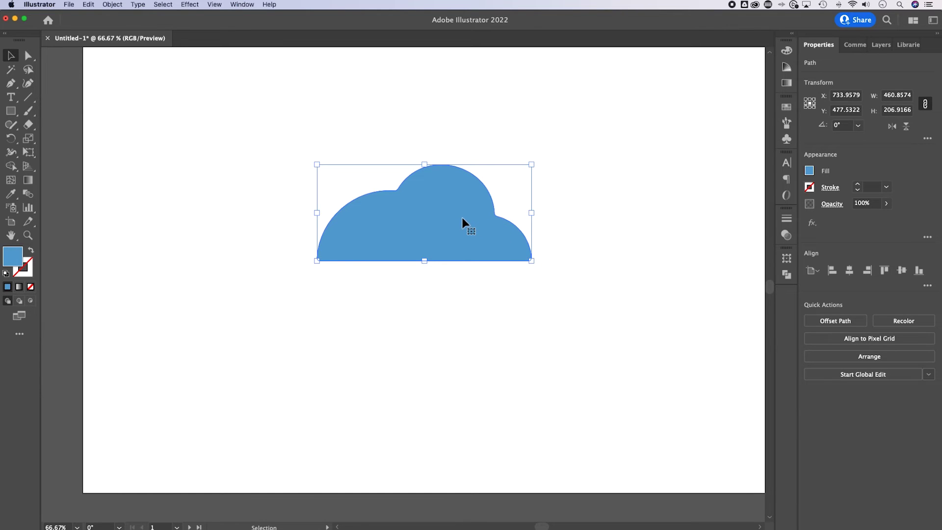
pyautogui.click(552, 172)
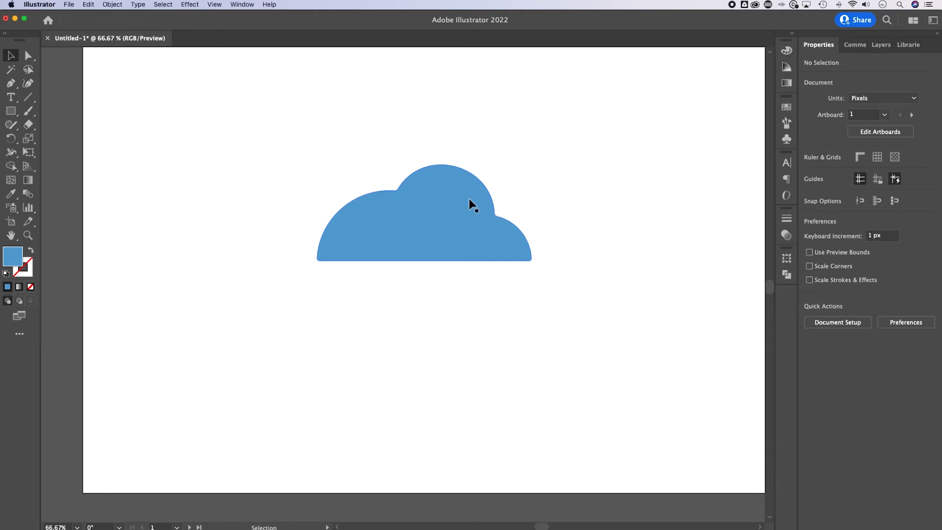
pyautogui.moveTo(468, 198); pyautogui.dragTo(408, 217)
# - Zoom out and reposition the view, then go to Window > Layers
pyautogui.press('super+minus')
pyautogui.moveTo(463, 206); pyautogui.dragTo(473, 230)
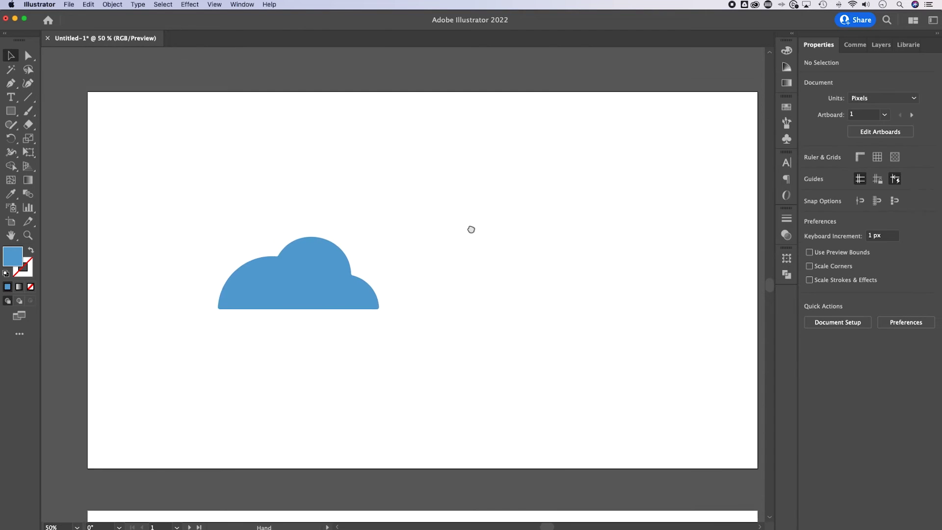
pyautogui.click(113, 4)
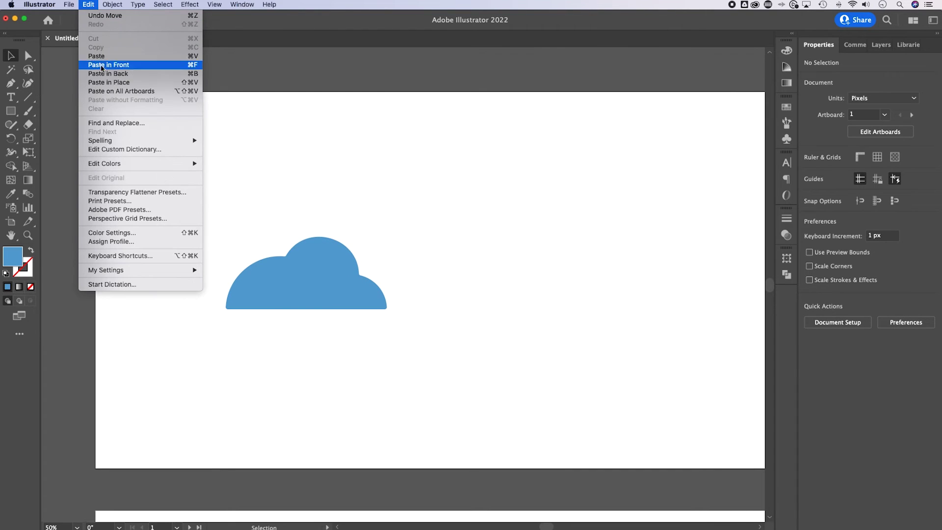
pyautogui.click(454, 170)
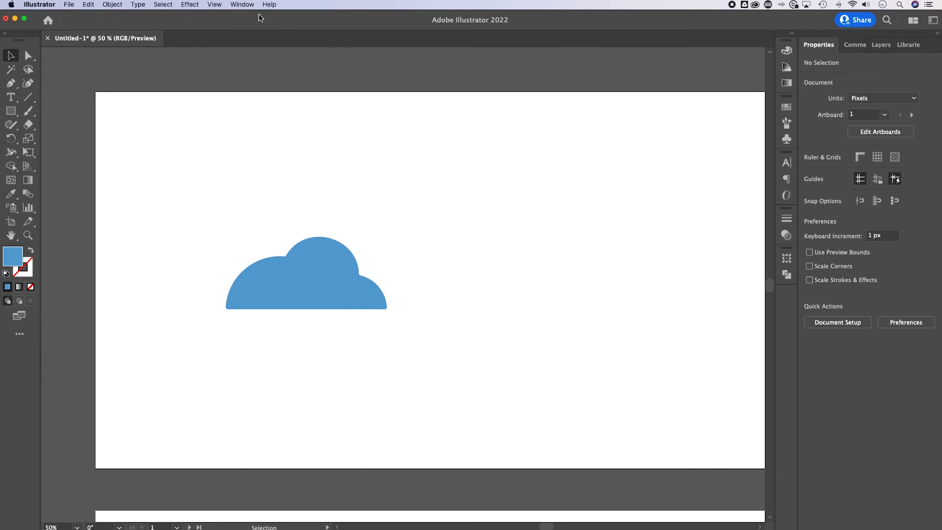
pyautogui.click(242, 5)
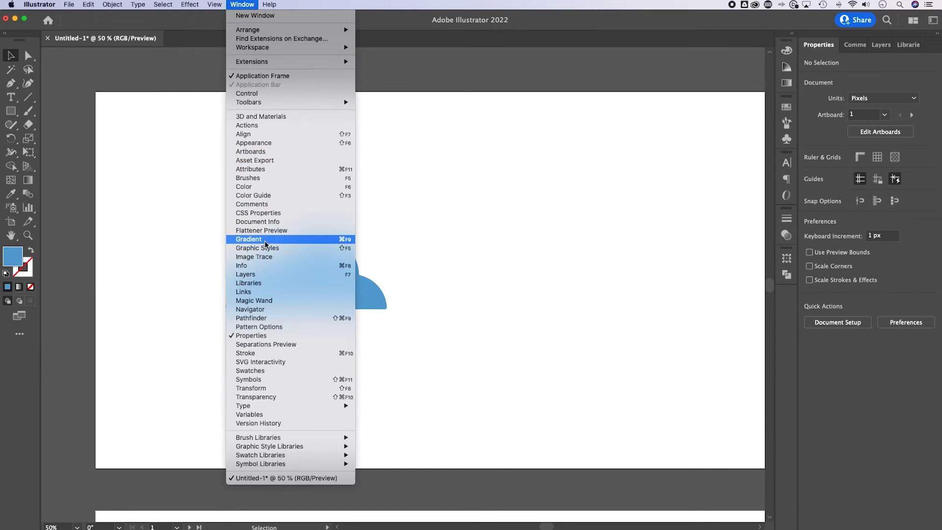
pyautogui.click(268, 276)
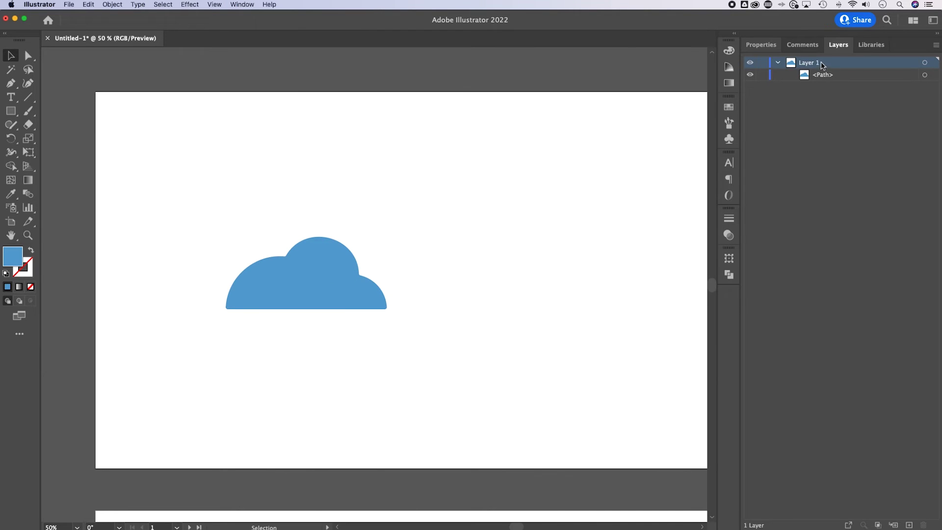
pyautogui.click(777, 62)
pyautogui.moveTo(837, 66); pyautogui.dragTo(829, 84)
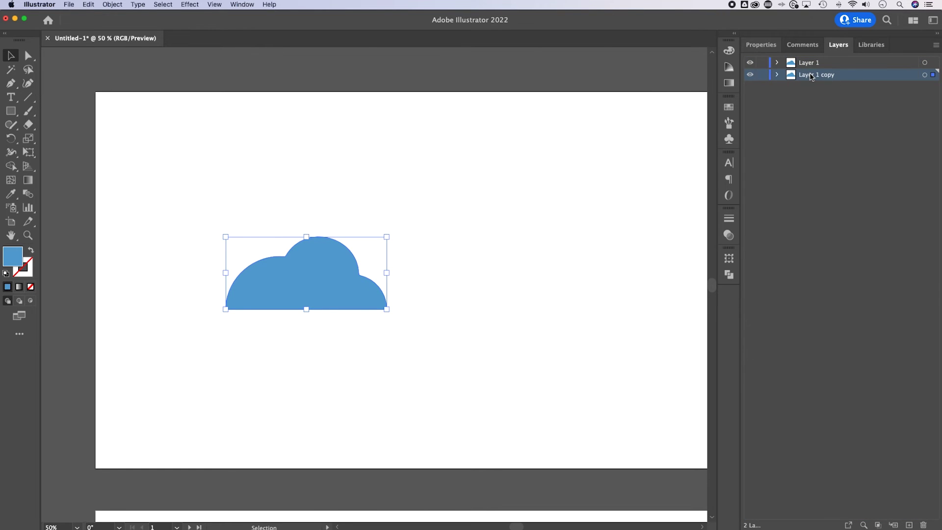
pyautogui.press('super+z')
pyautogui.click(778, 62)
pyautogui.click(824, 76)
pyautogui.moveTo(832, 77)
pyautogui.mouseDown()
pyautogui.moveTo(831, 93)
pyautogui.moveTo(826, 72)
pyautogui.mouseUp()
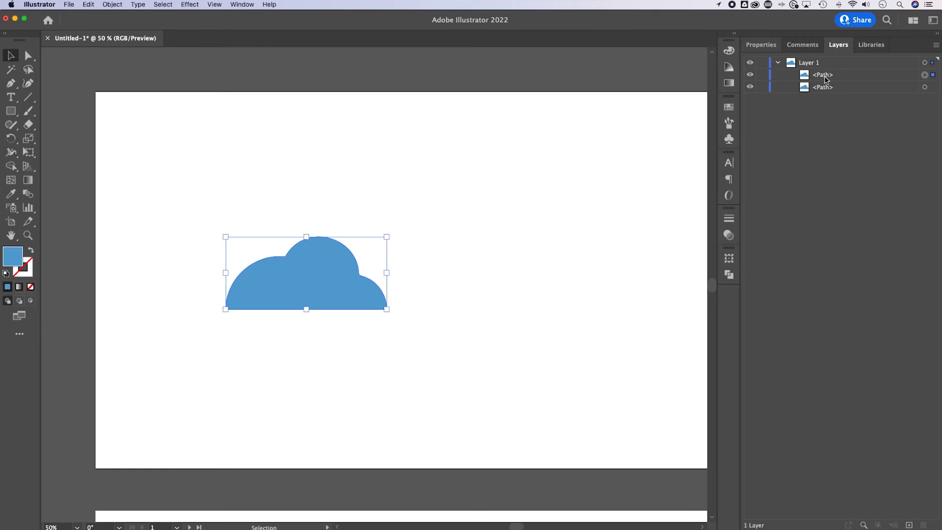
pyautogui.click(823, 77)
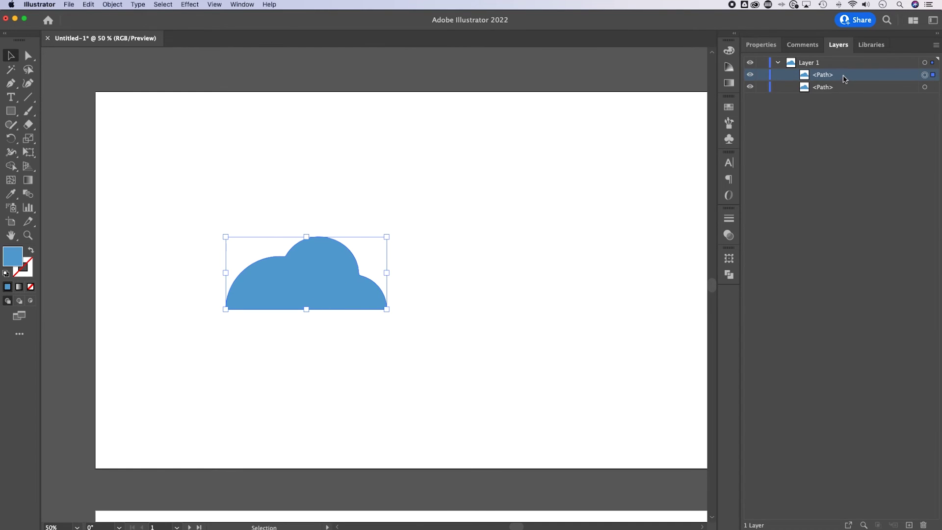
pyautogui.click(345, 279)
pyautogui.click(823, 89)
pyautogui.click(302, 270)
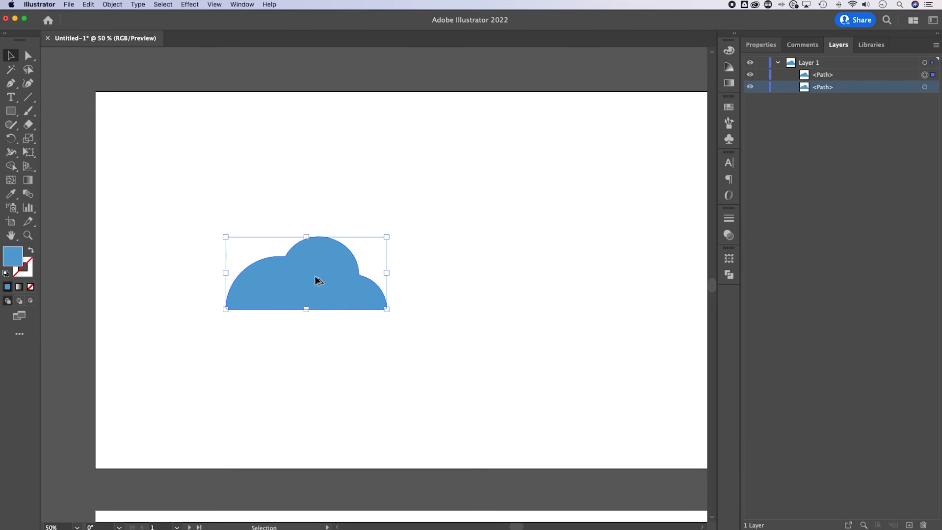
pyautogui.moveTo(312, 278)
pyautogui.mouseDown()
pyautogui.moveTo(591, 248)
pyautogui.moveTo(584, 303)
pyautogui.mouseUp()
pyautogui.hotkey('ctrl', 'z')
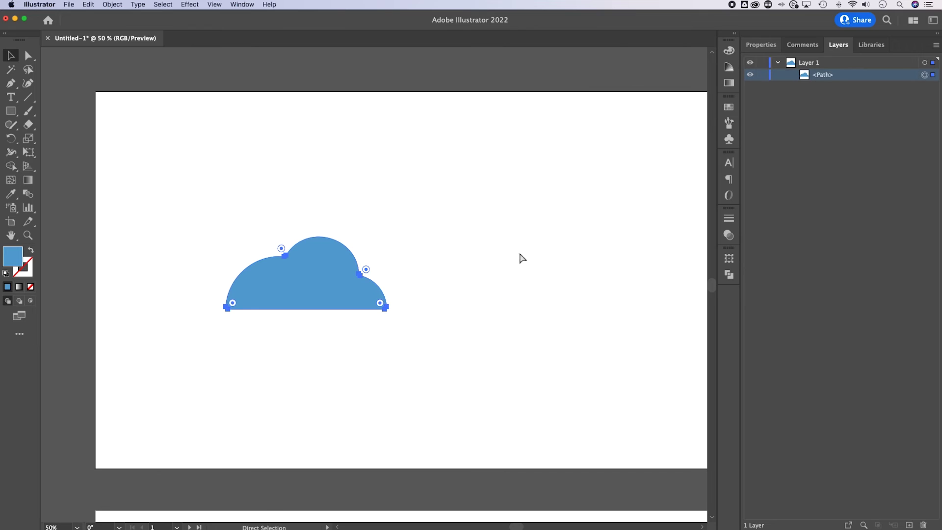
# - Duplicate Layer 1 from the Layers panel menu and collapse the new Layer 1 copy
pyautogui.click(837, 63)
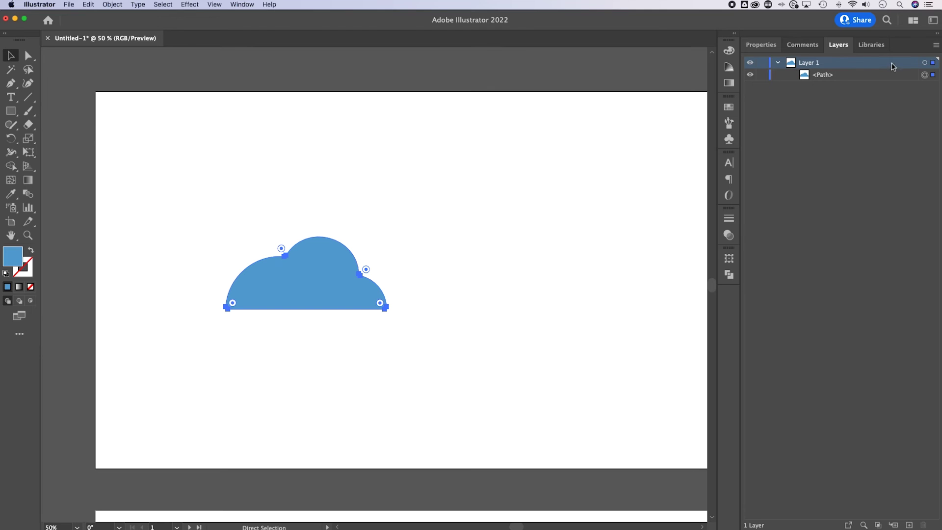
pyautogui.click(936, 46)
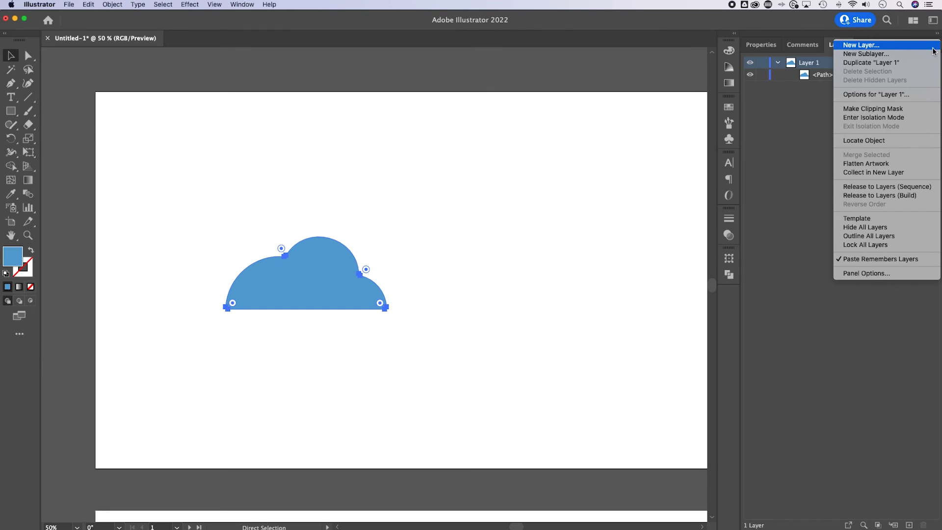
pyautogui.click(868, 63)
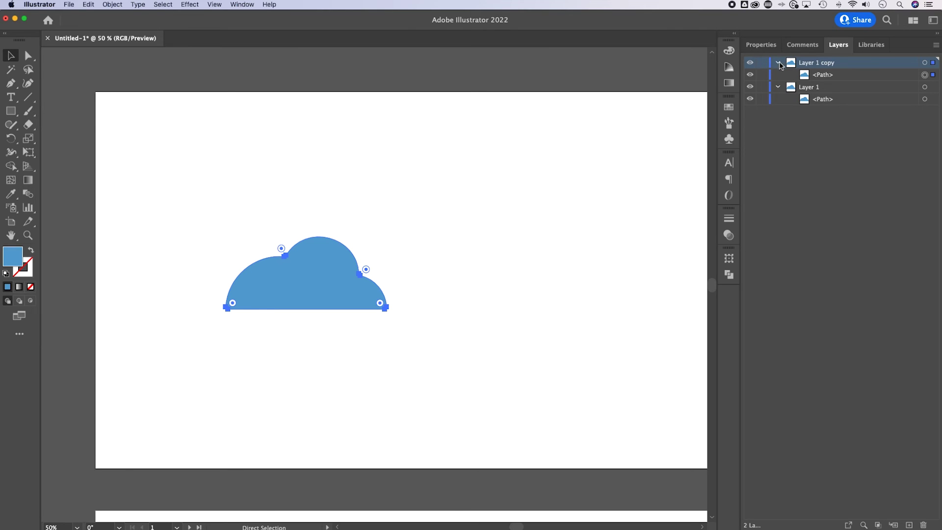
pyautogui.click(850, 76)
pyautogui.click(825, 67)
pyautogui.click(778, 63)
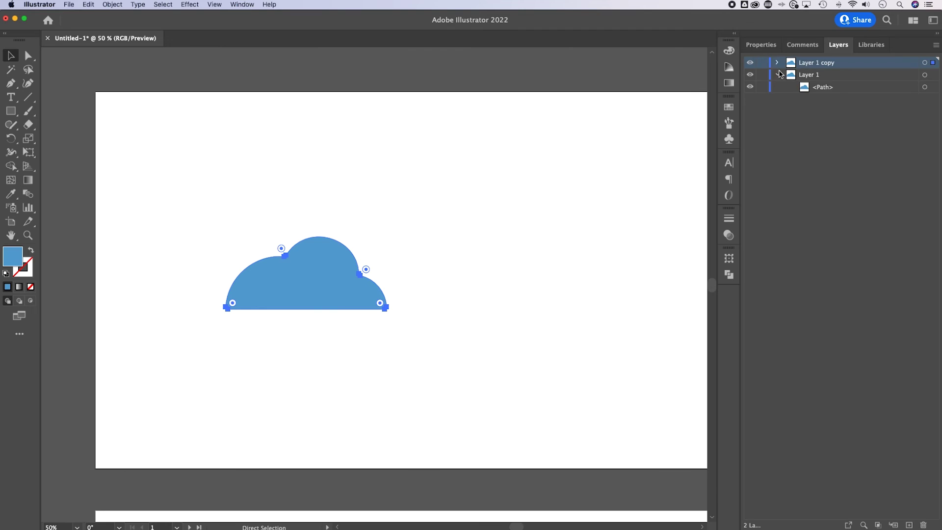
# - Drag Layer 1 to create the Layer 1 copy 2 and Layer 1 copy 3 duplicates
pyautogui.keyDown('shift'); pyautogui.click(835, 78); pyautogui.keyUp('shift')
pyautogui.click(850, 75)
pyautogui.moveTo(858, 80); pyautogui.dragTo(841, 92)
pyautogui.click(825, 76)
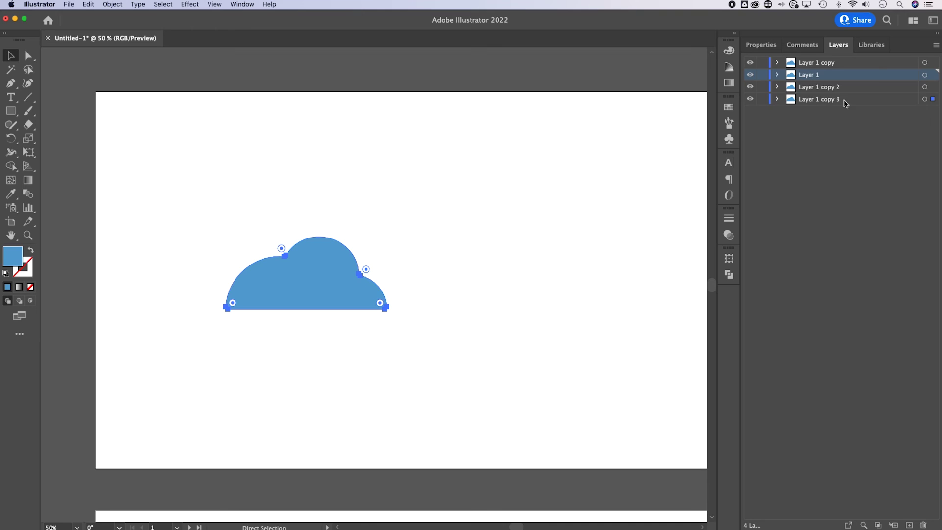
# - Try duplicating the selected layers by dragging and via the flyout menu, undoing each attempt
pyautogui.keyDown('shift'); pyautogui.click(840, 99); pyautogui.keyUp('shift')
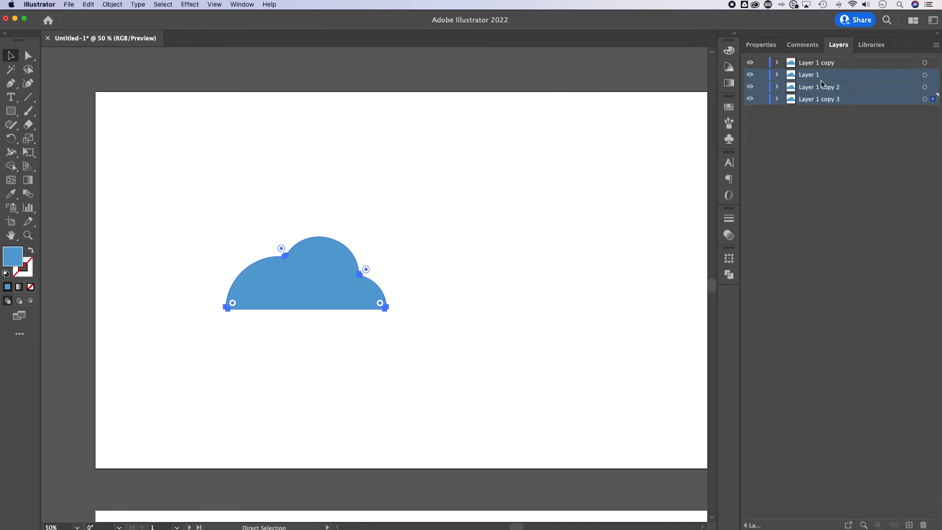
pyautogui.moveTo(818, 77); pyautogui.dragTo(826, 117)
pyautogui.press('super+z')
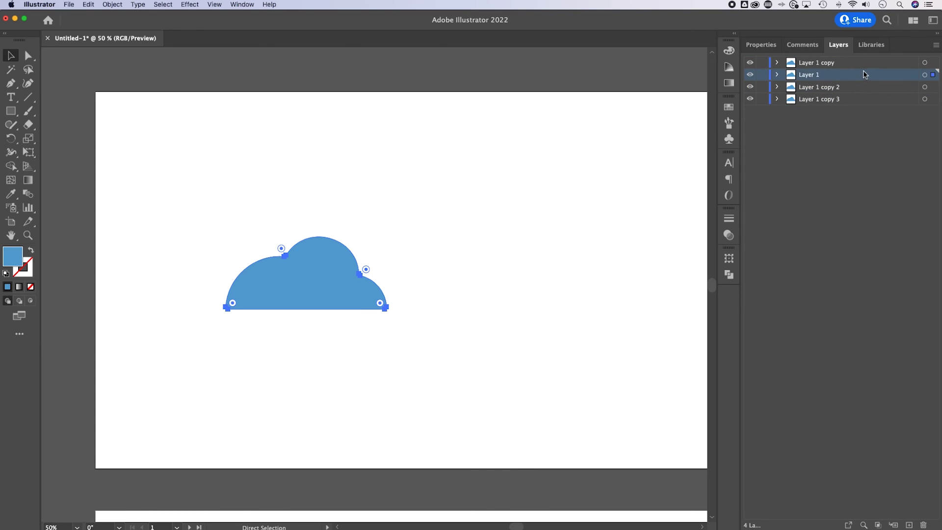
pyautogui.keyDown('shift'); pyautogui.click(842, 98); pyautogui.keyUp('shift')
pyautogui.click(934, 45)
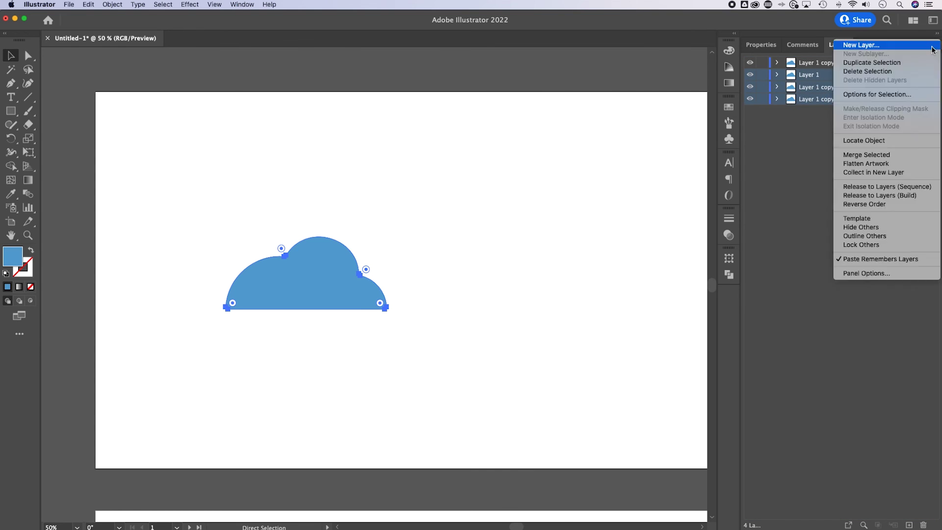
pyautogui.click(880, 64)
pyautogui.press('super+z')
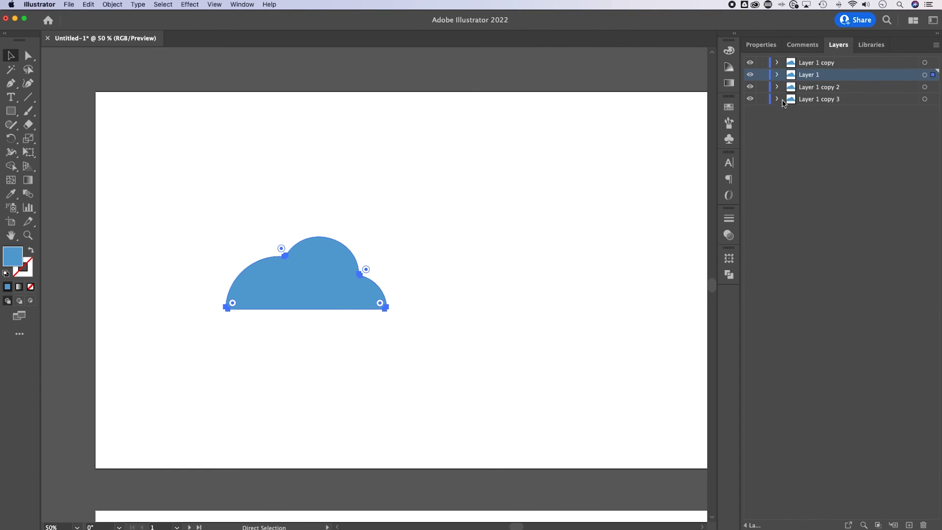
# - Expand the layers and paste another cloud path into Layer 1 copy 2
pyautogui.click(777, 99)
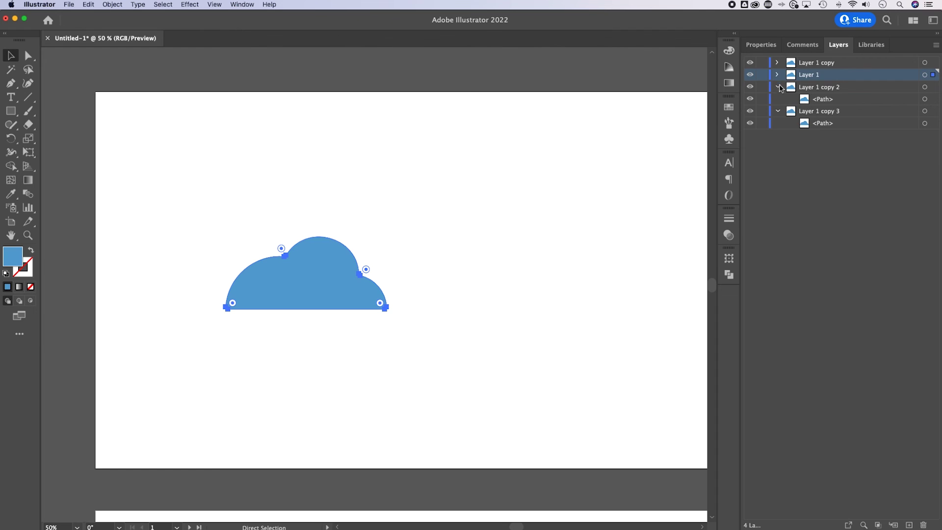
pyautogui.click(777, 75)
pyautogui.click(830, 91)
pyautogui.click(827, 136)
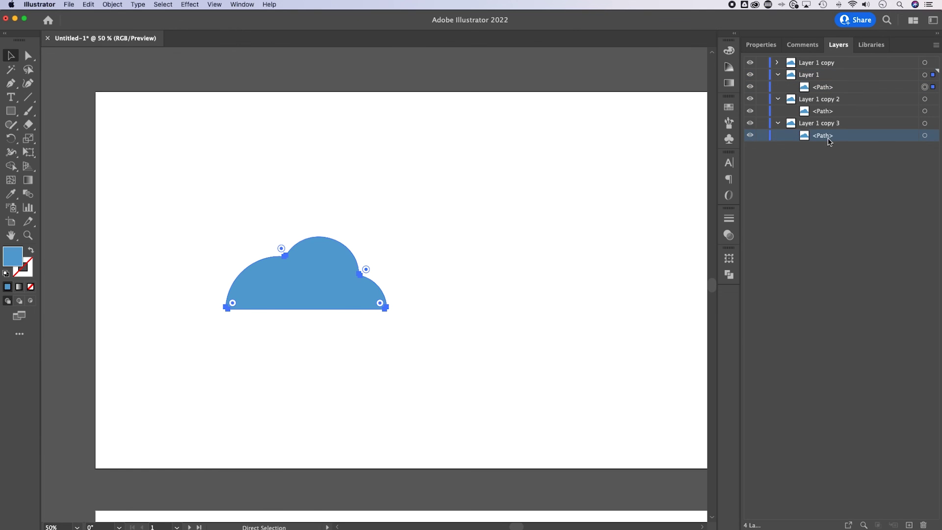
pyautogui.click(827, 89)
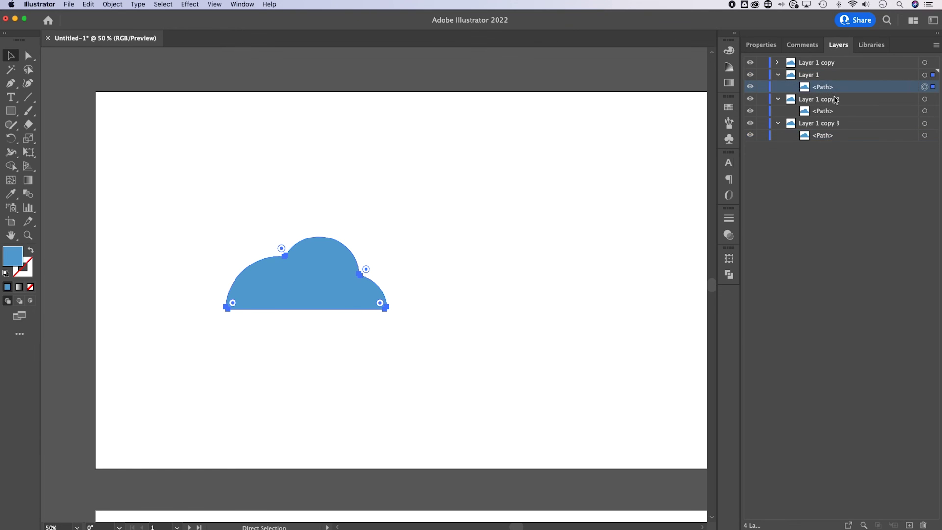
pyautogui.click(825, 111)
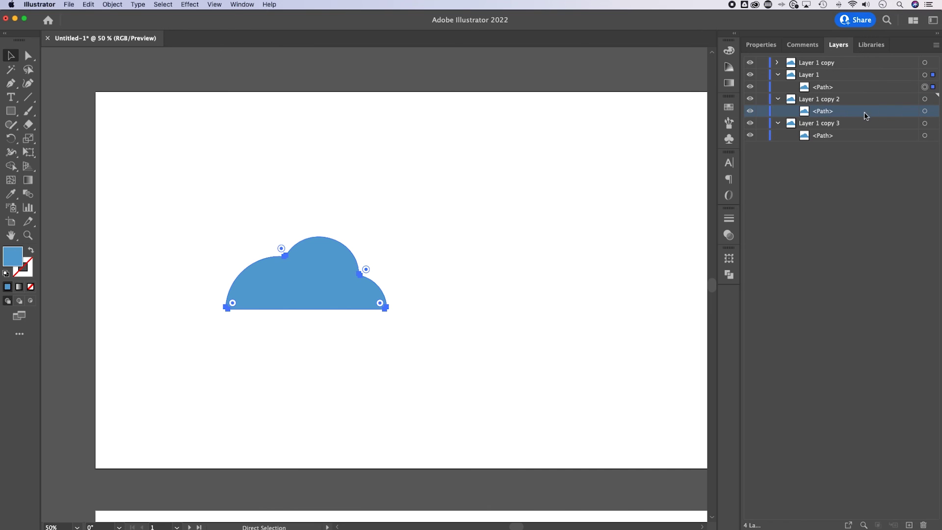
pyautogui.press('super+b')
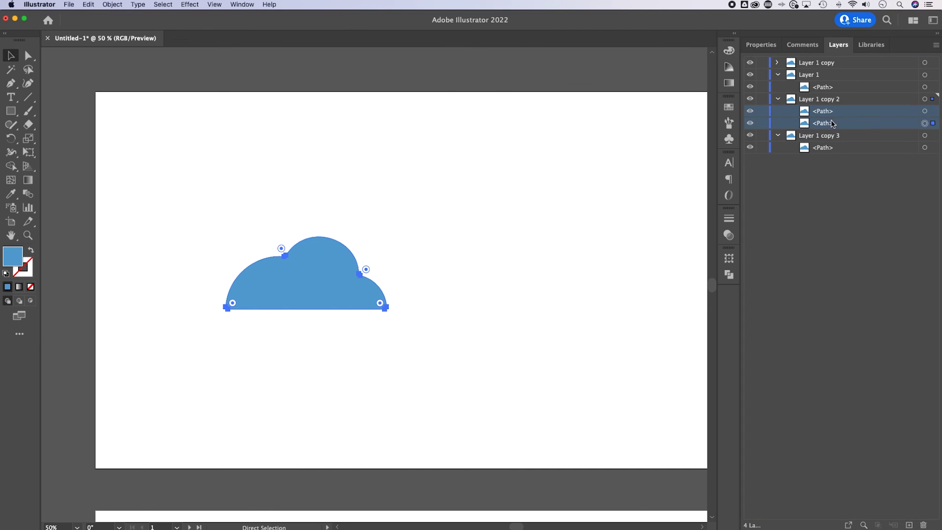
# - Select the paths in Layer 1, Layer 1 copy 3 and Layer 1 copy 2 in turn
pyautogui.click(828, 90)
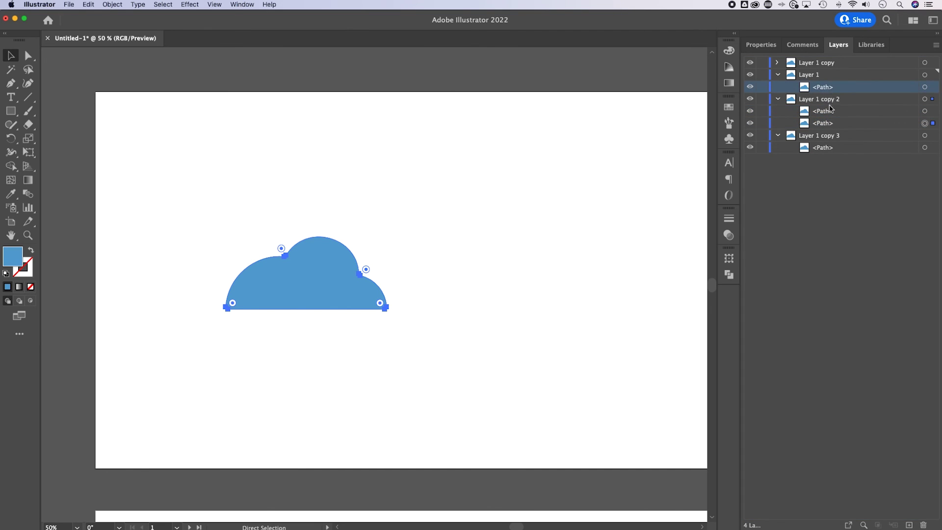
pyautogui.click(832, 148)
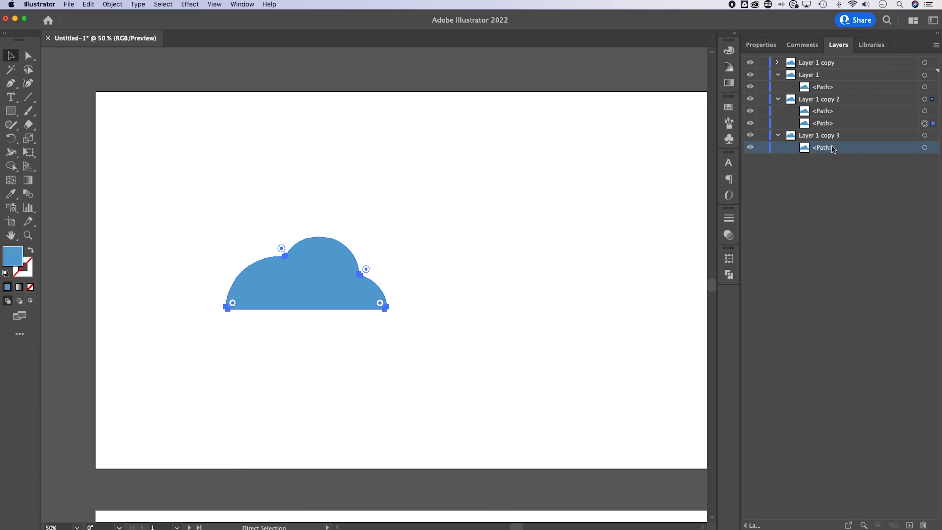
pyautogui.click(838, 89)
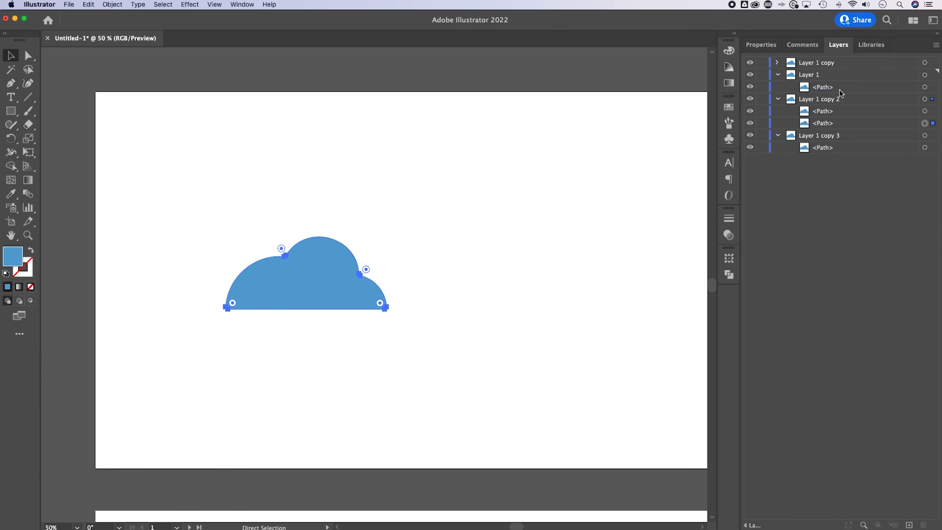
pyautogui.click(836, 149)
pyautogui.click(836, 89)
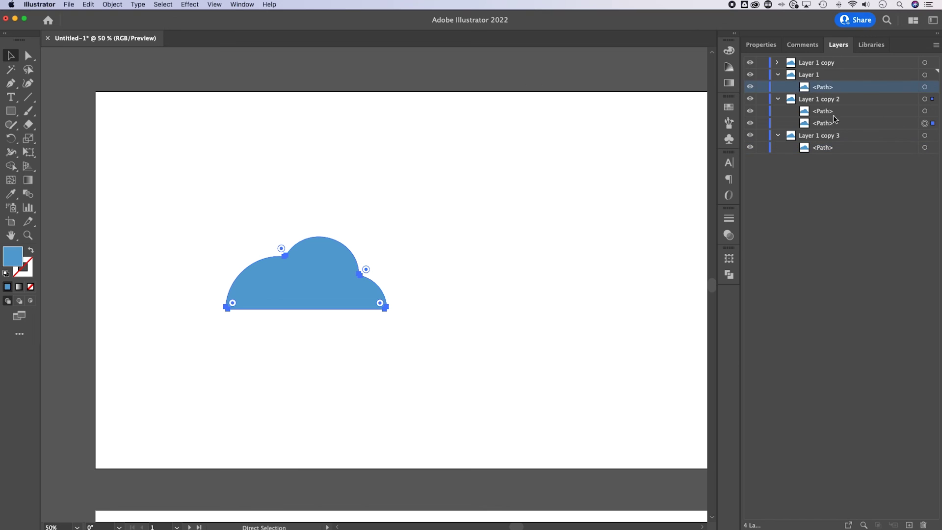
pyautogui.click(834, 112)
pyautogui.click(843, 126)
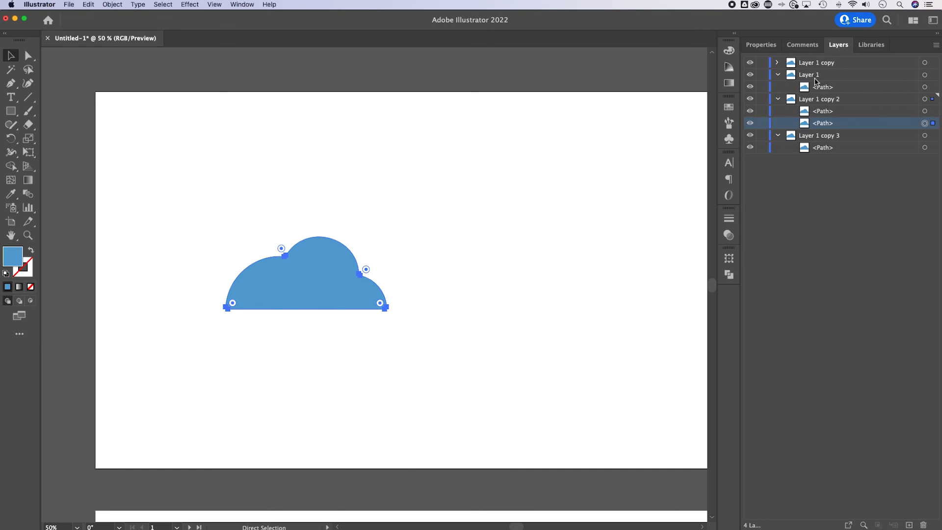
# - Drag the first path from Layer 1 copy 2 into Layer 1, then collapse Layer 1
pyautogui.click(815, 77)
pyautogui.keyDown('shift'); pyautogui.click(835, 100); pyautogui.keyUp('shift')
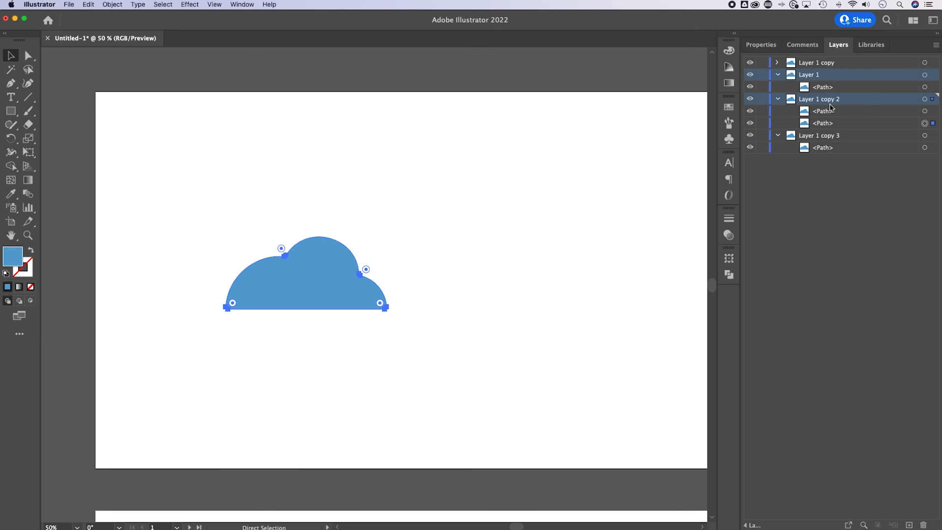
pyautogui.click(834, 112)
pyautogui.moveTo(826, 115); pyautogui.dragTo(828, 94)
pyautogui.keyDown('shift'); pyautogui.click(834, 87); pyautogui.keyUp('shift')
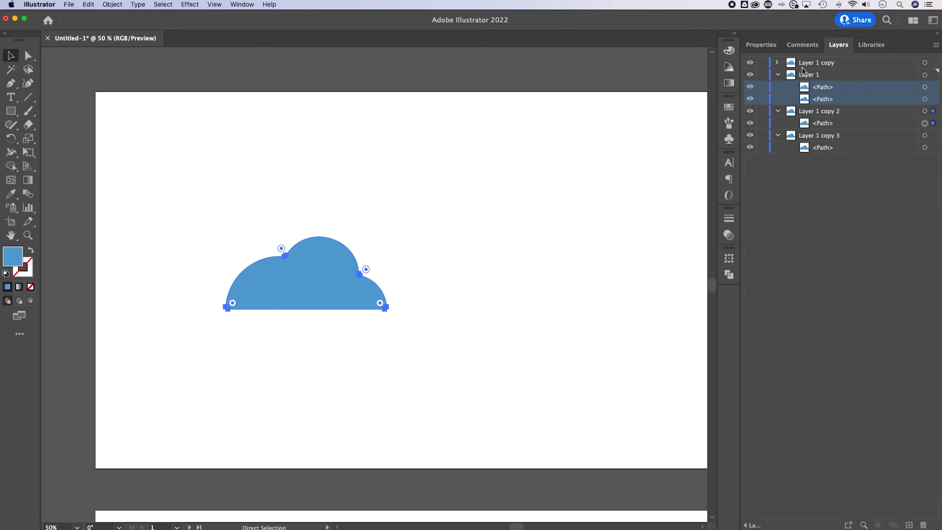
pyautogui.click(778, 74)
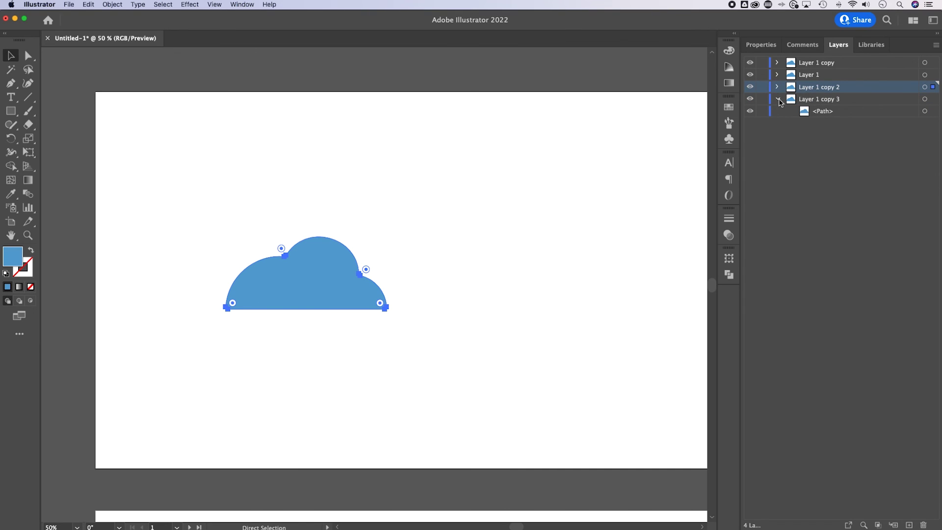
pyautogui.click(778, 99)
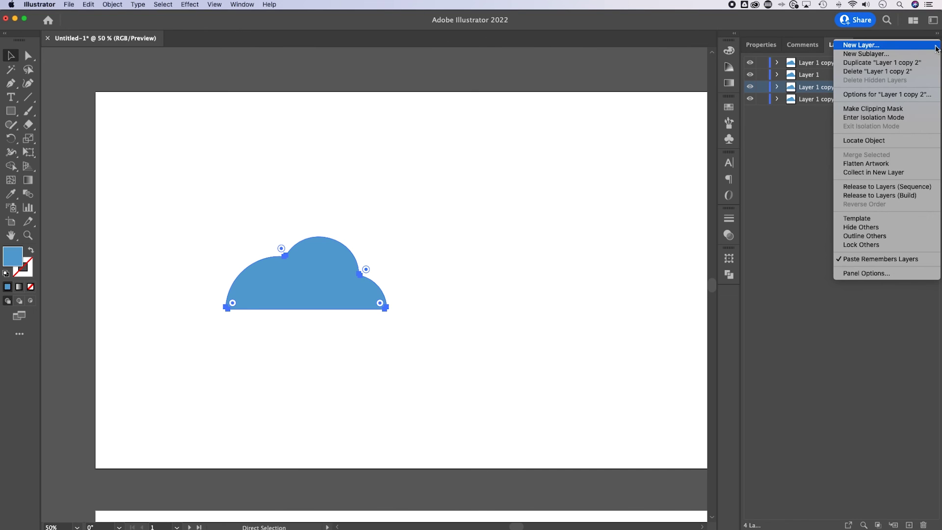
pyautogui.click(935, 44)
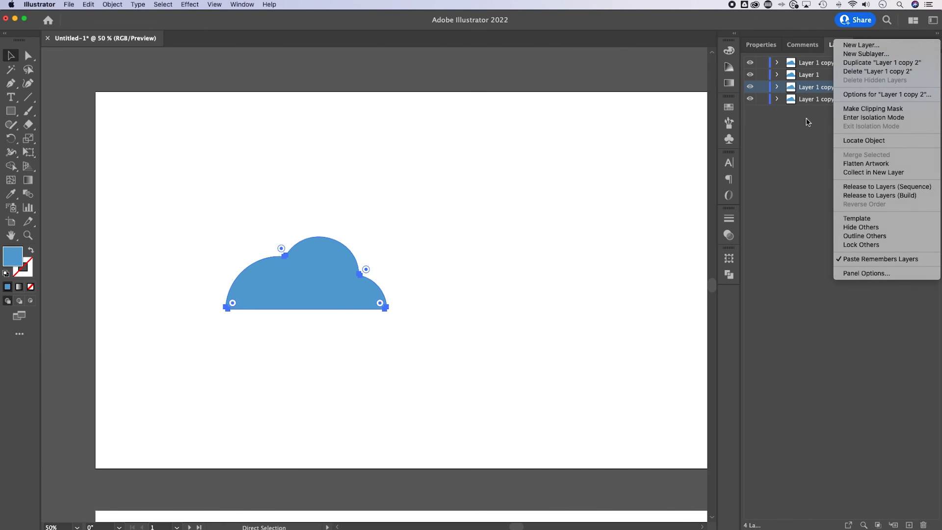
pyautogui.click(934, 44)
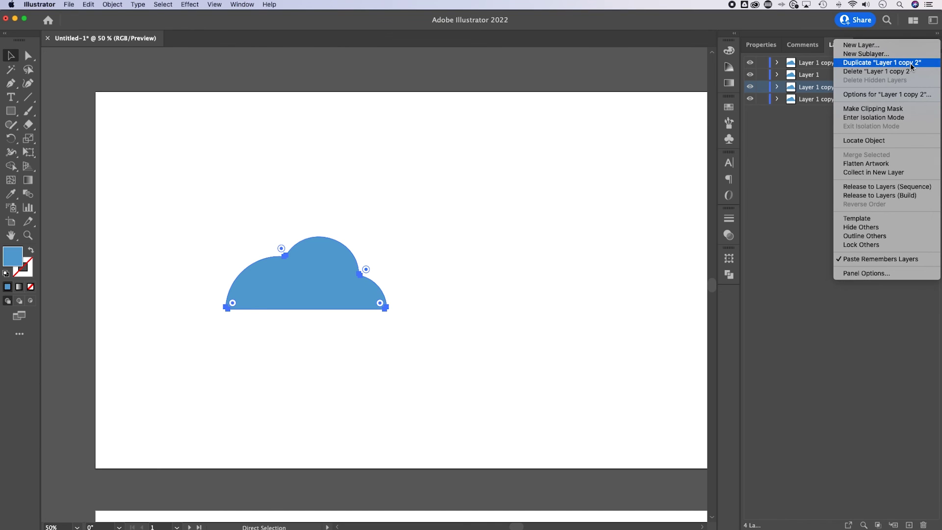
pyautogui.click(792, 132)
pyautogui.press('v')
pyautogui.click(427, 181)
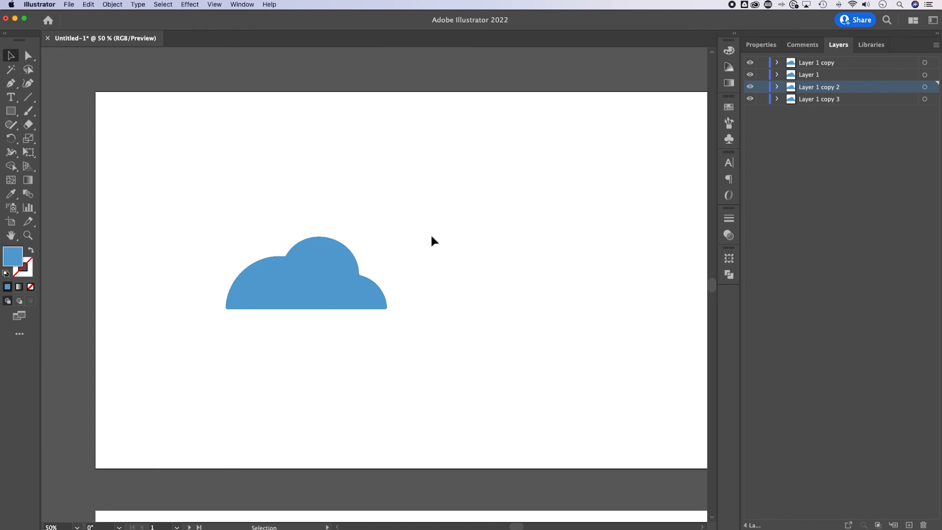